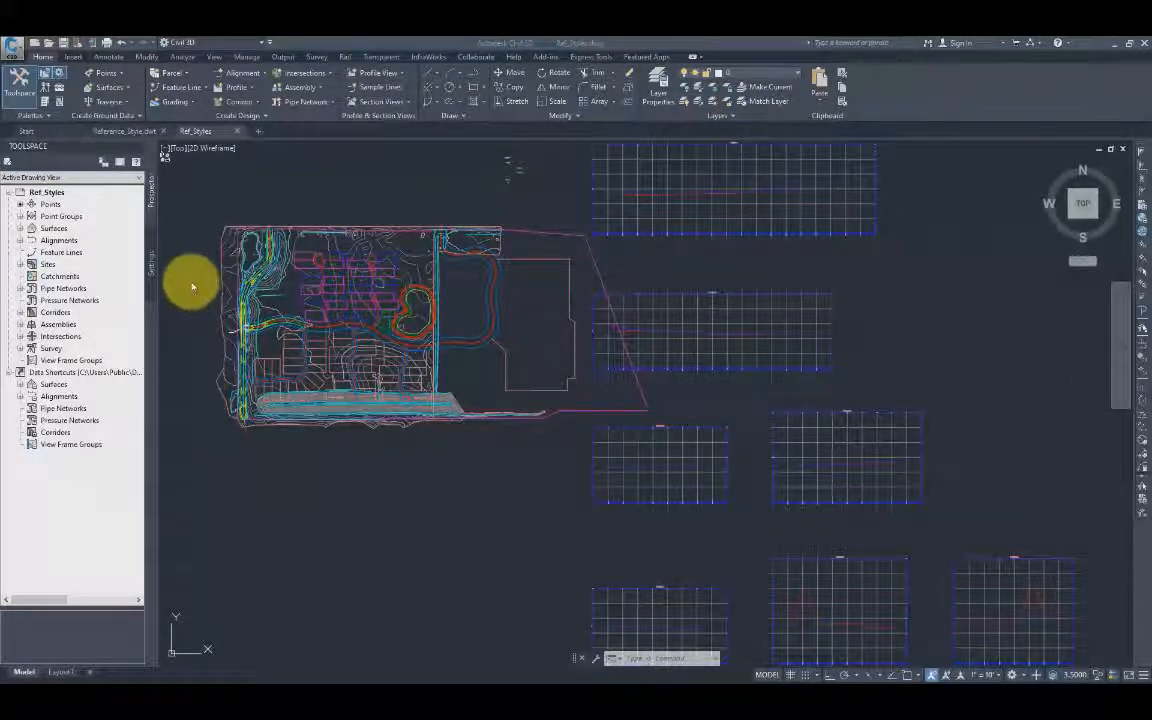
- Open the EG surface's style for editing and review its Information and plan Display settings
click(21, 229)
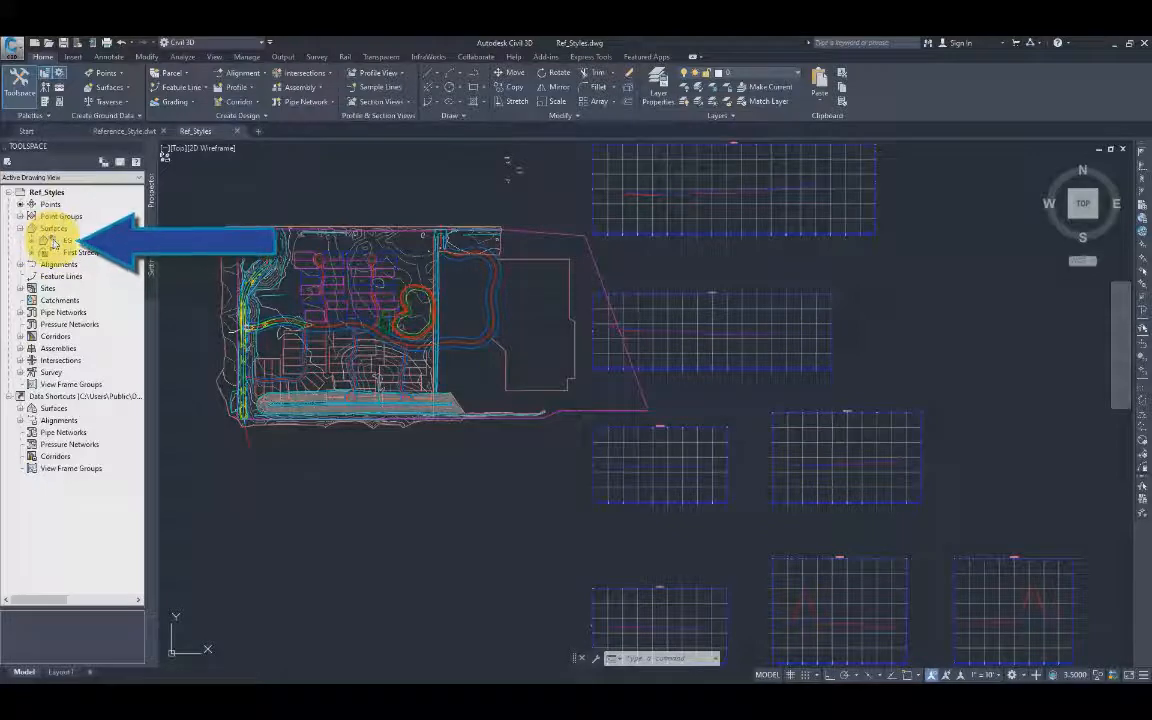
right_click(55, 242)
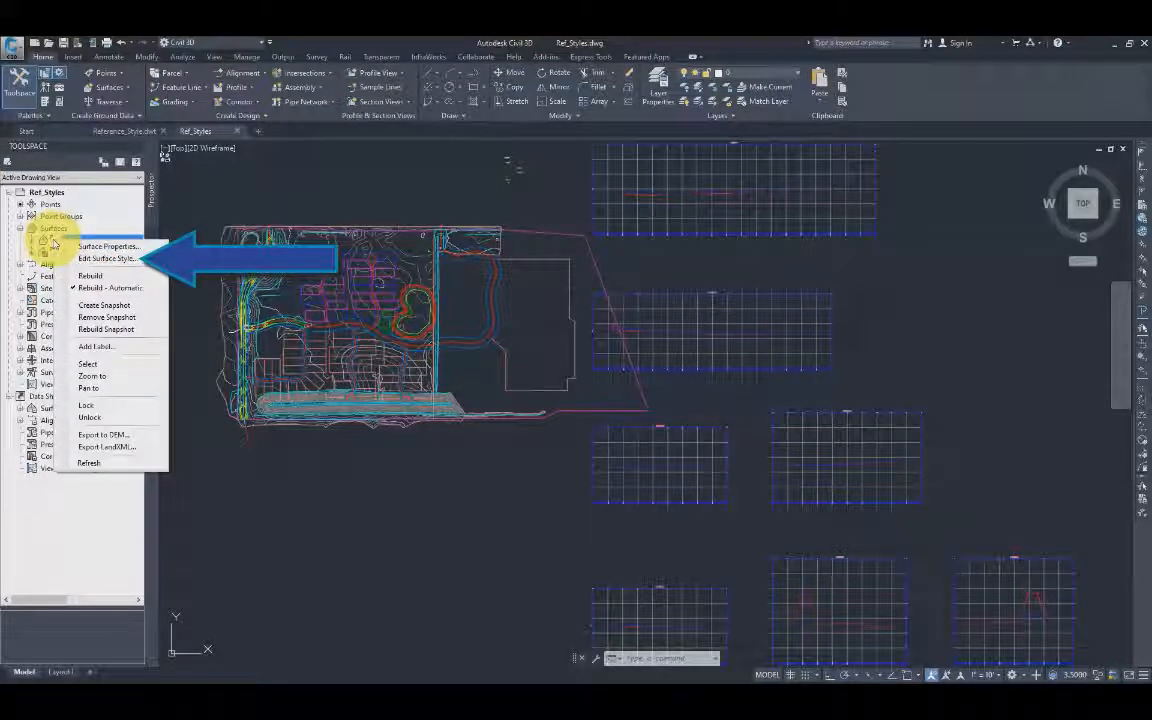
click(98, 259)
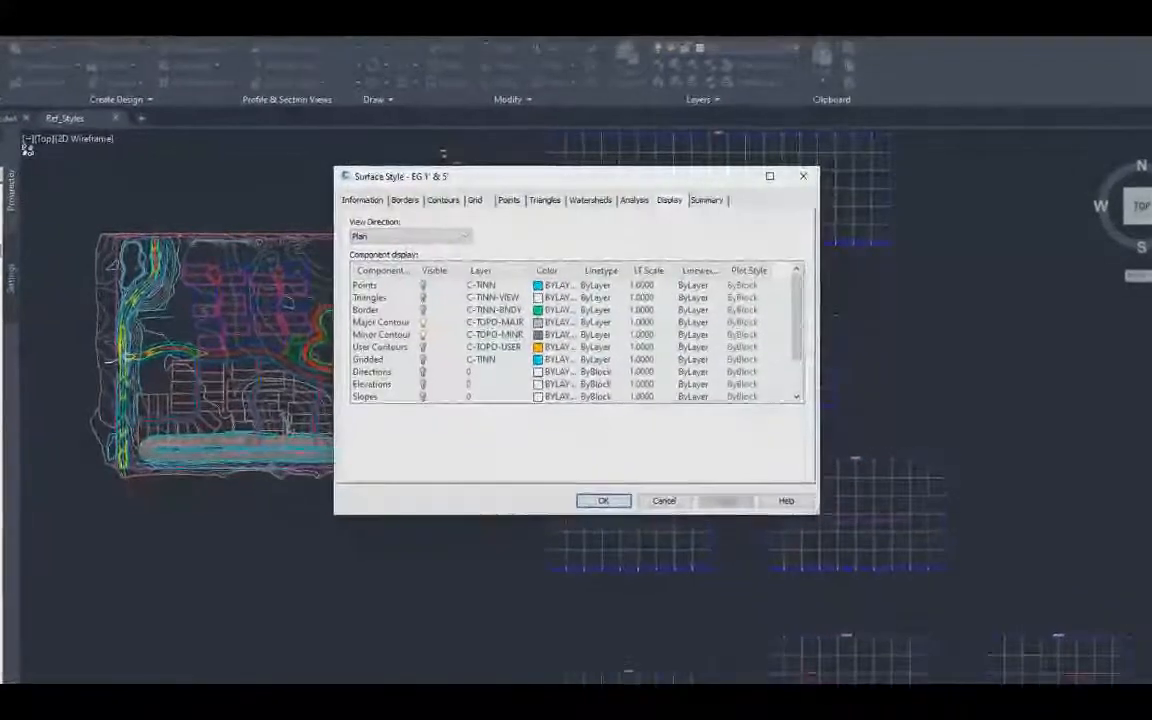
click(361, 200)
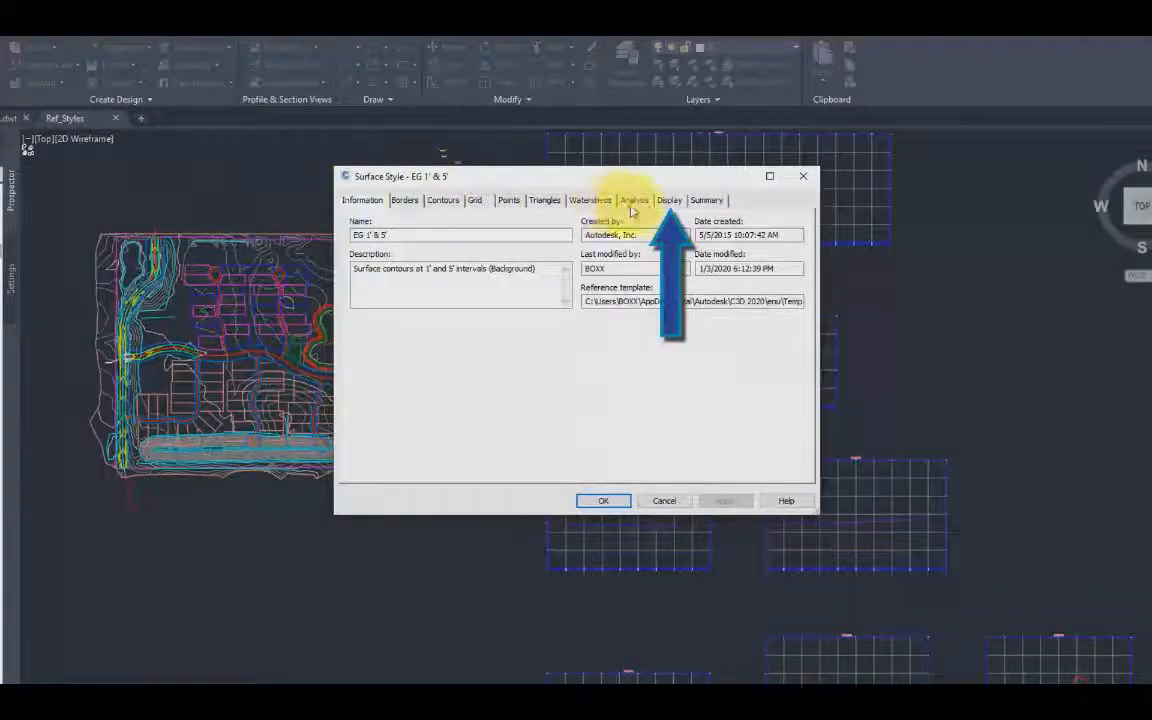
click(670, 201)
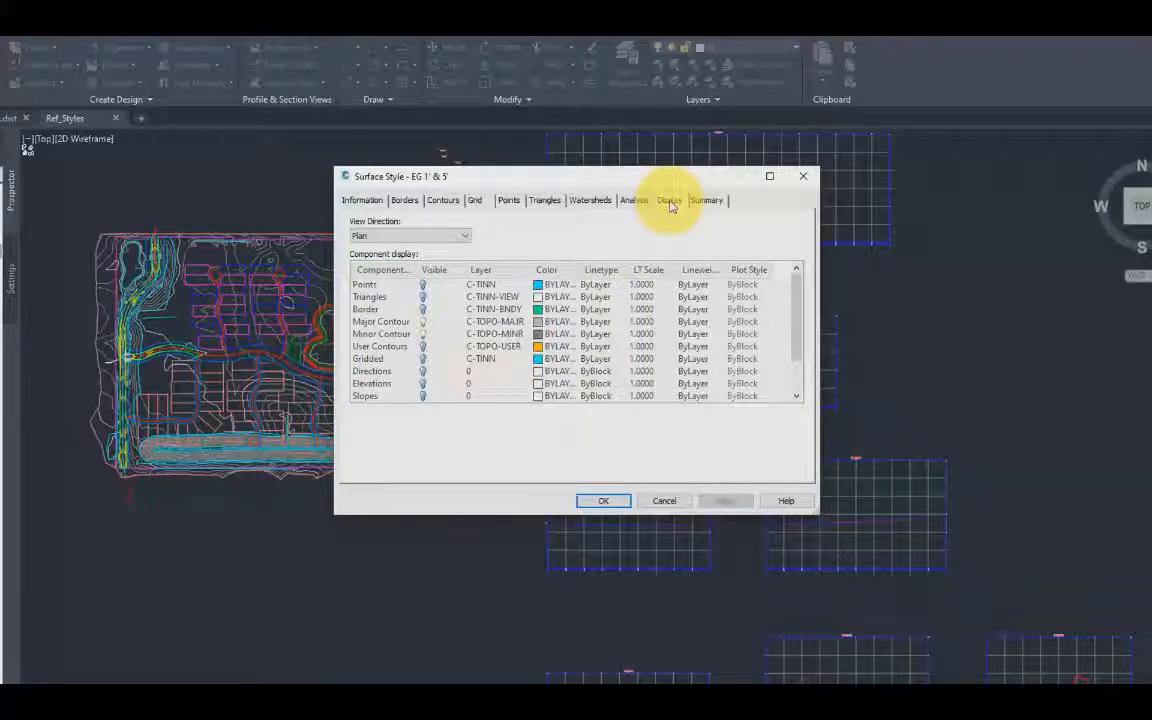
- Set the Major Contour component's color to red and its linetype to Continuous in the EG 1' & 5' style
click(557, 328)
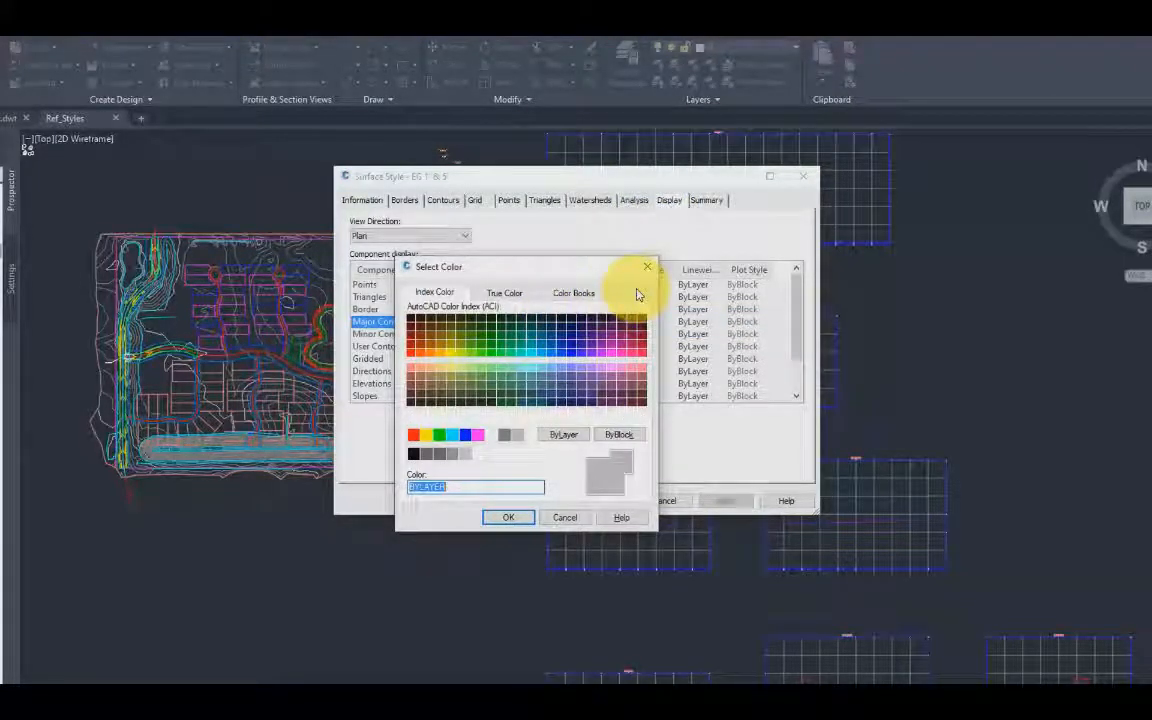
click(413, 437)
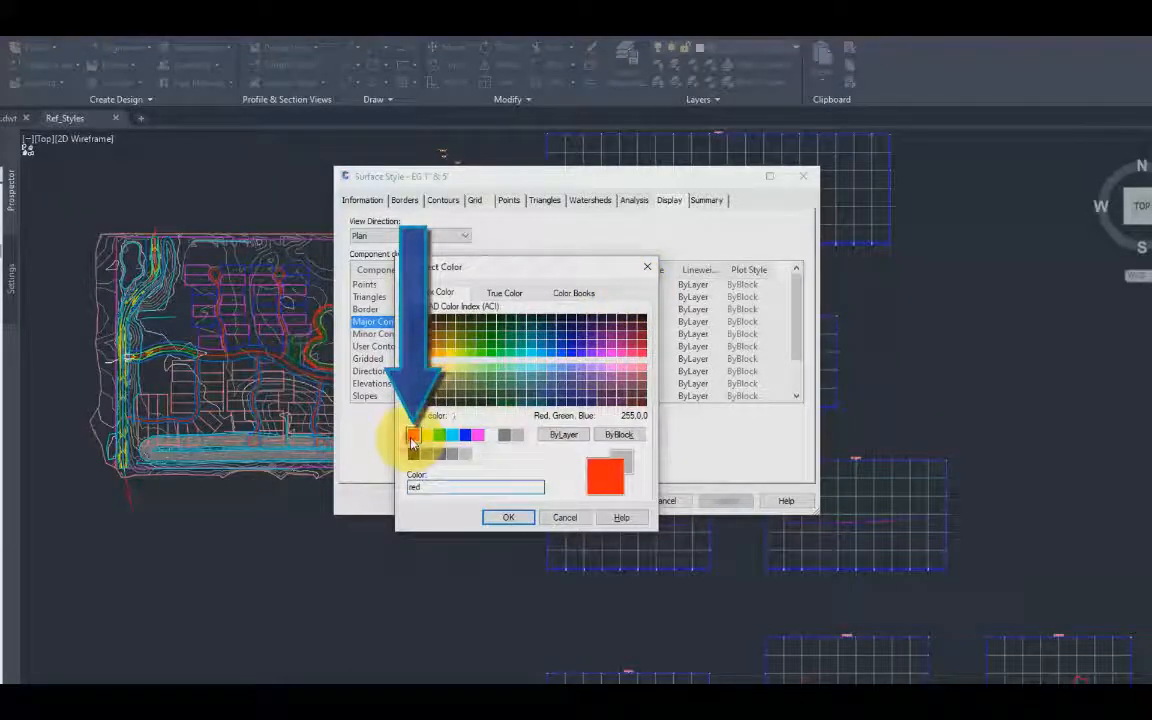
click(503, 518)
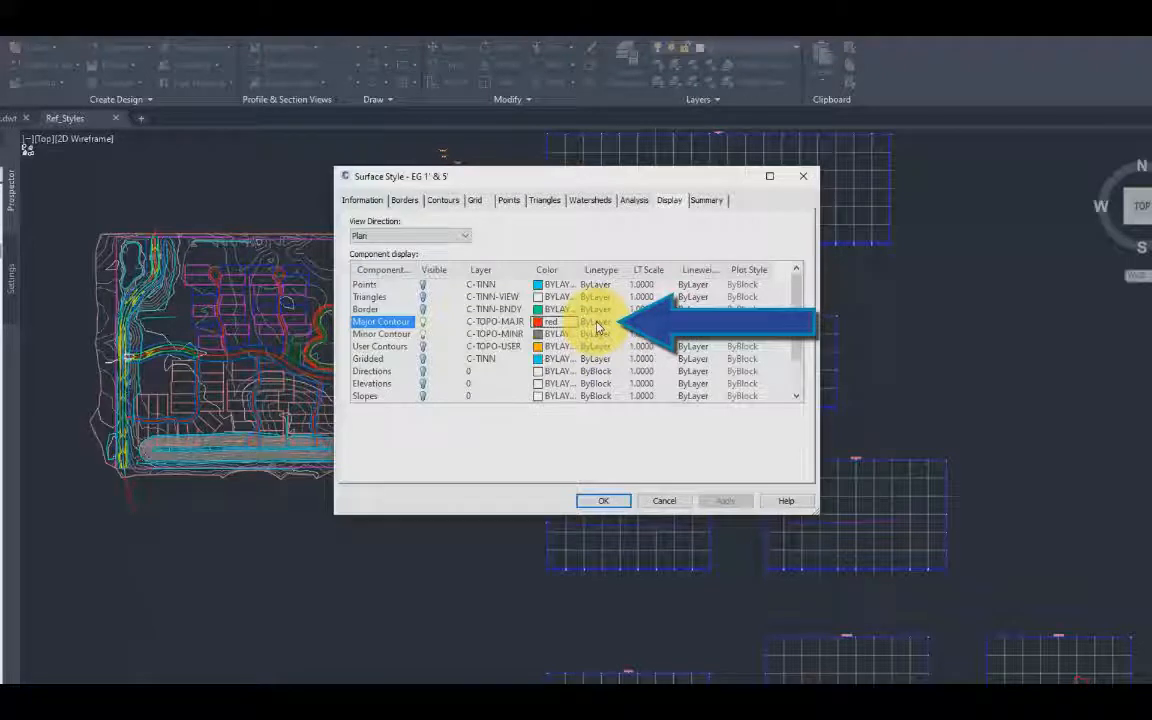
click(597, 322)
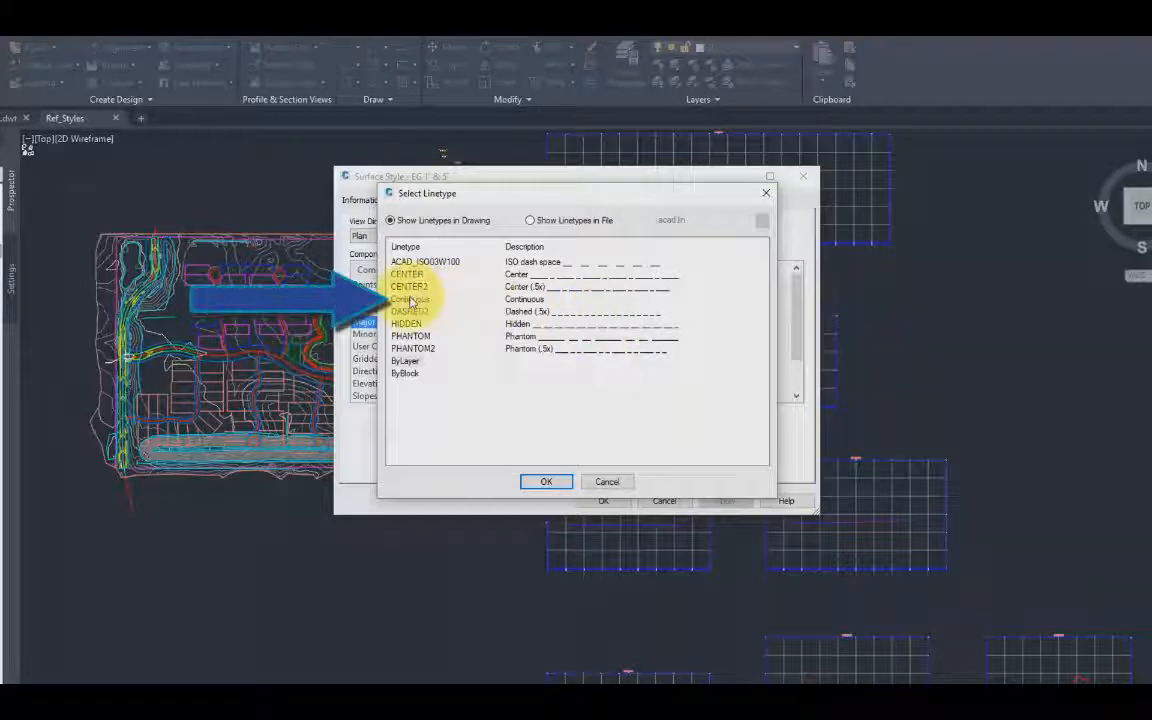
click(410, 300)
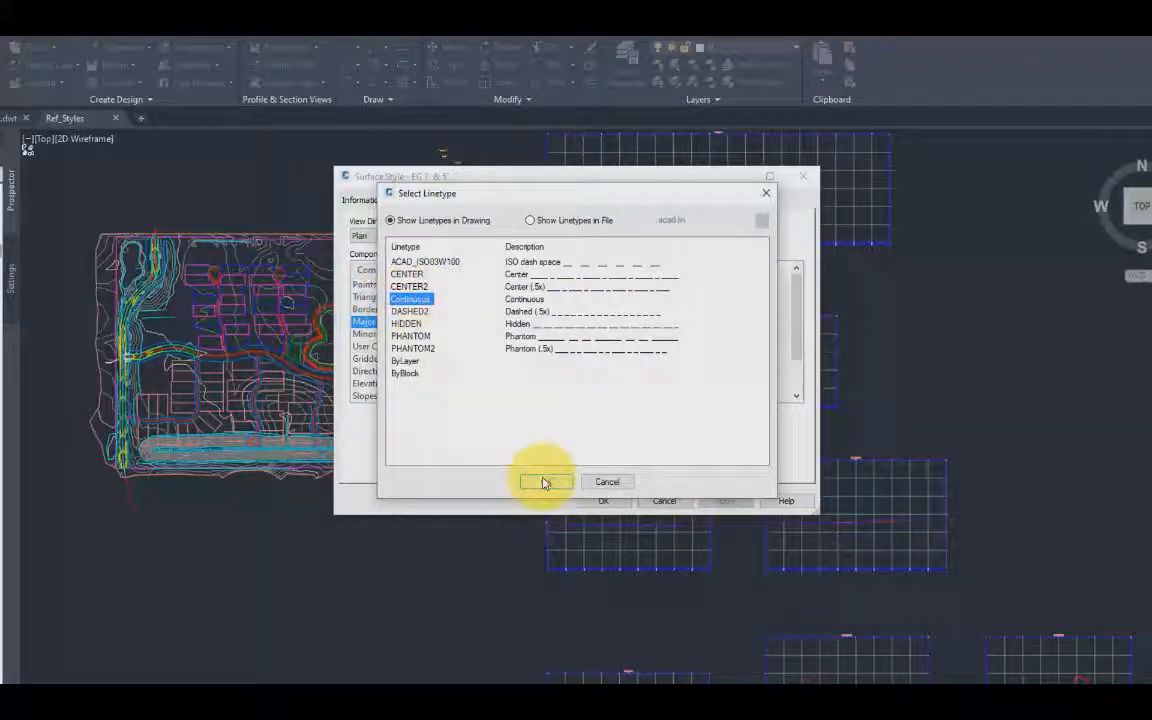
click(543, 483)
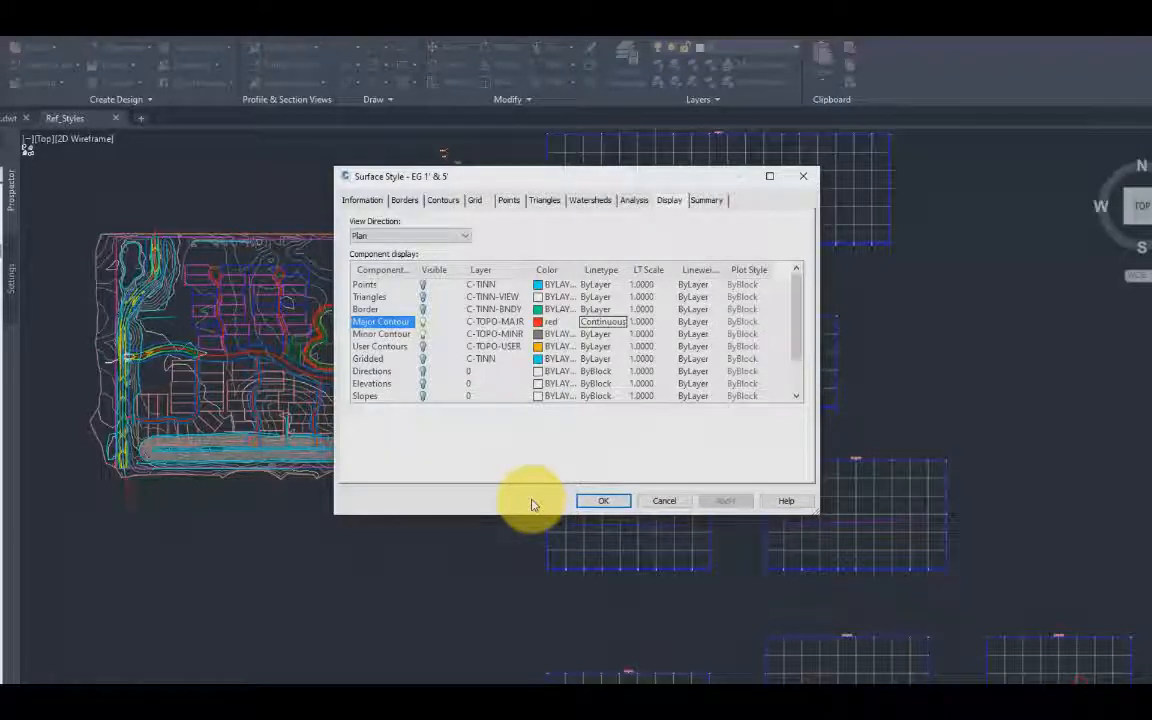
- Set the Minor Contour component to red with a Continuous linetype, and apply the style edits for this drawing session only
click(550, 322)
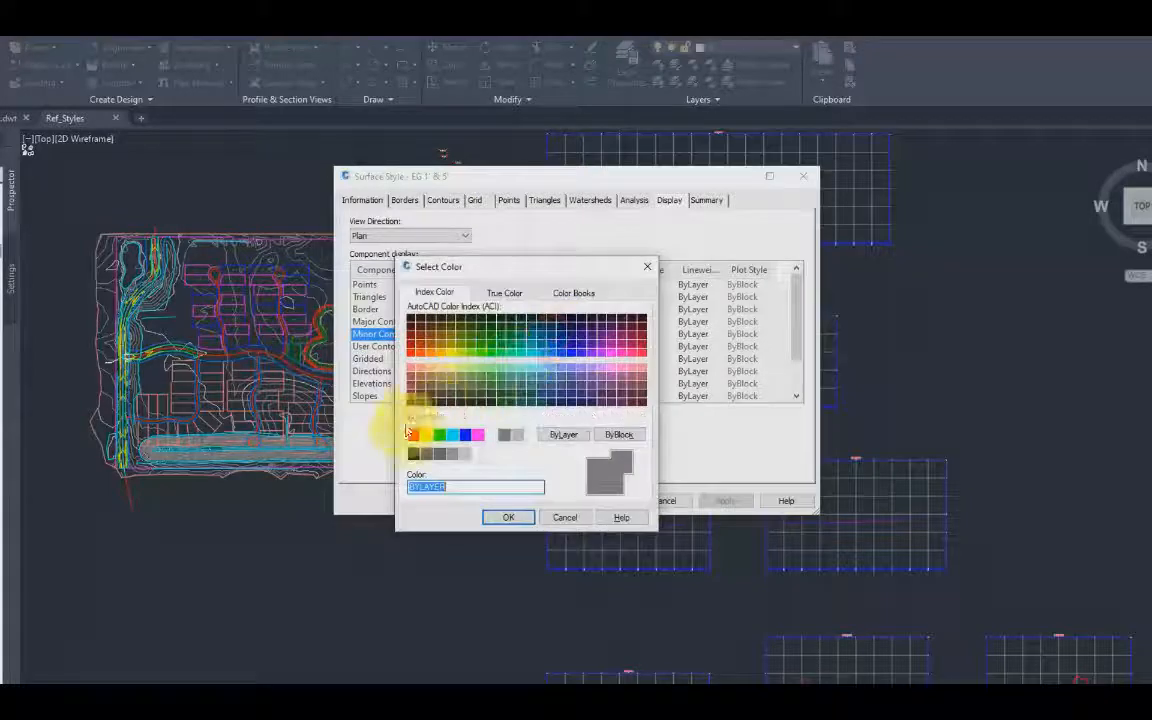
click(502, 514)
click(595, 338)
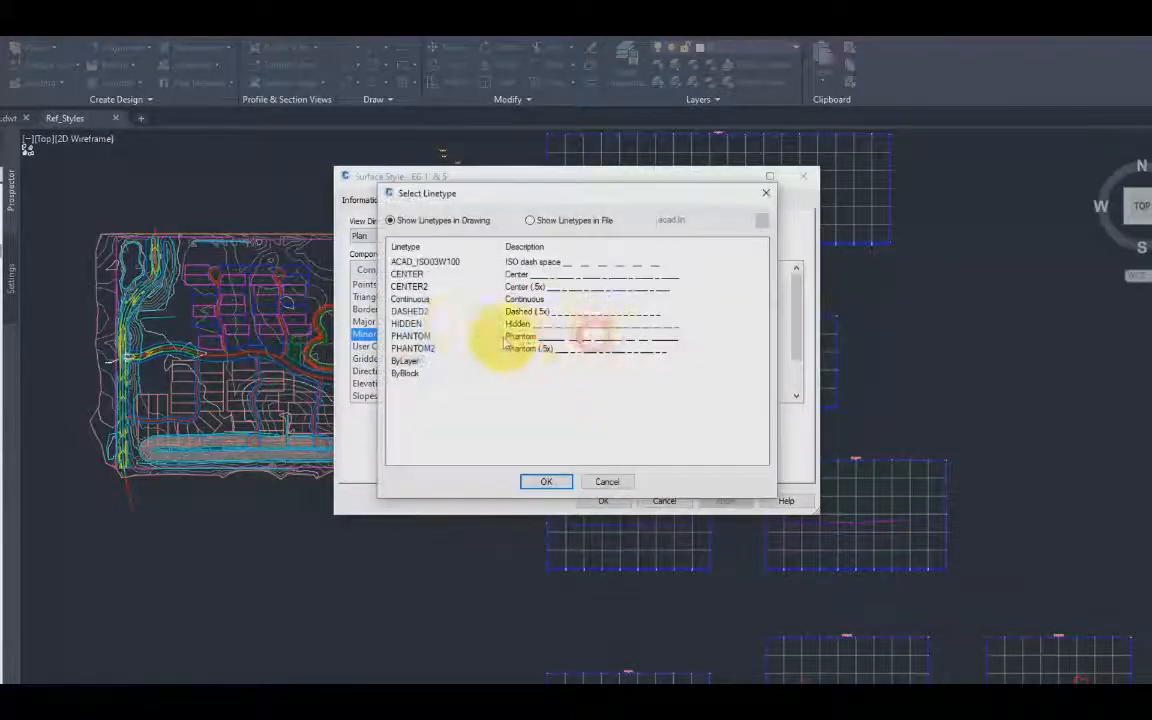
click(411, 298)
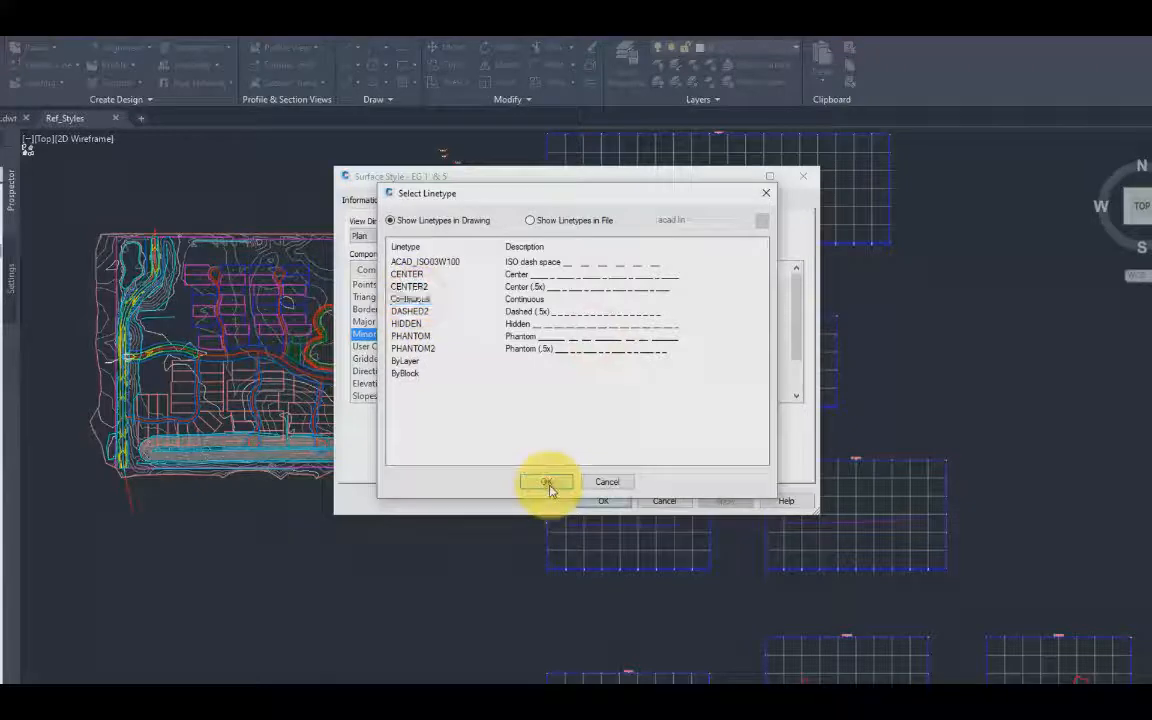
click(546, 483)
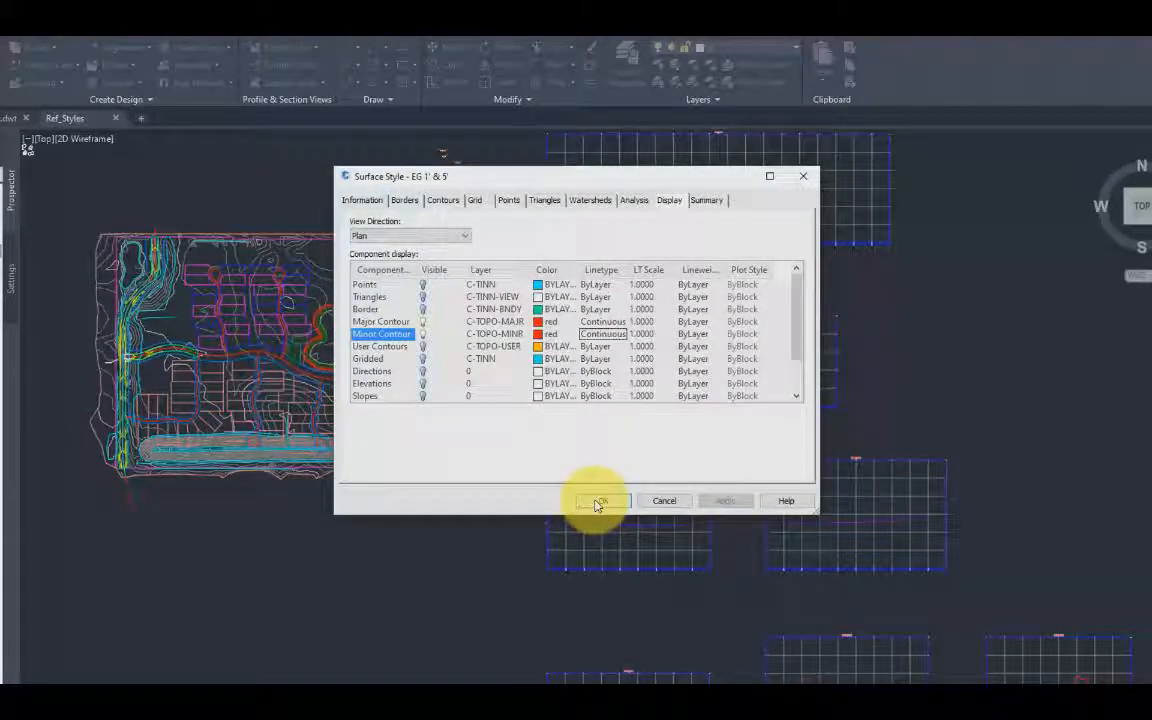
click(597, 502)
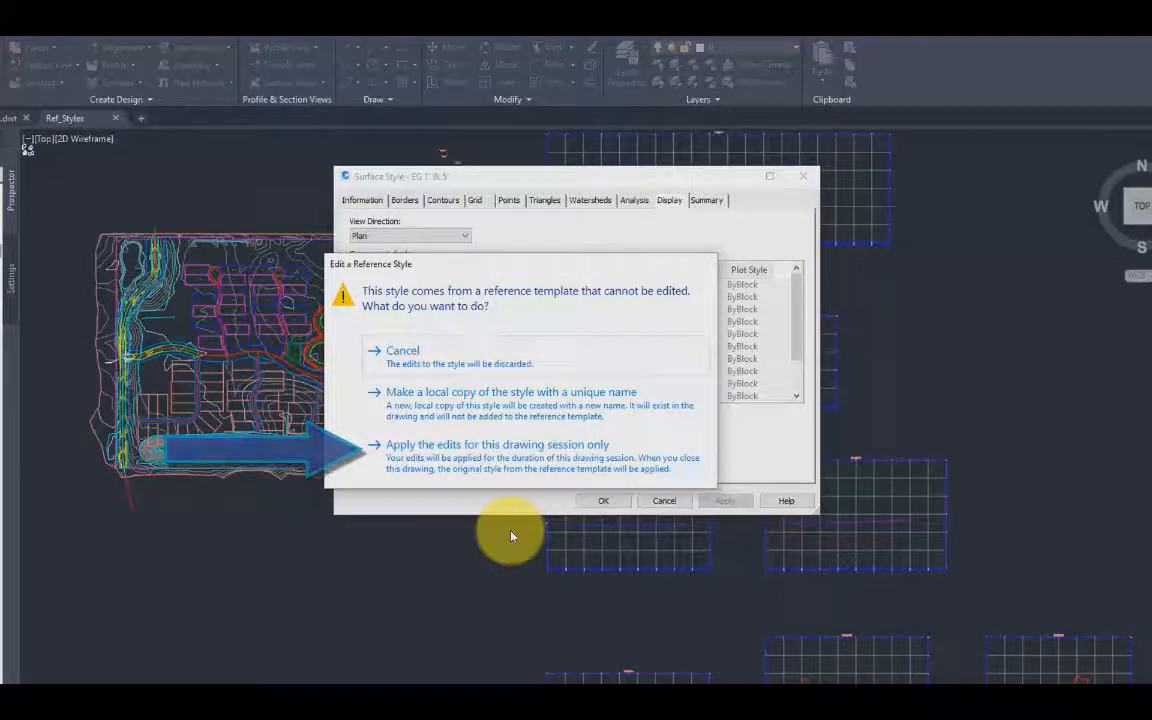
click(505, 460)
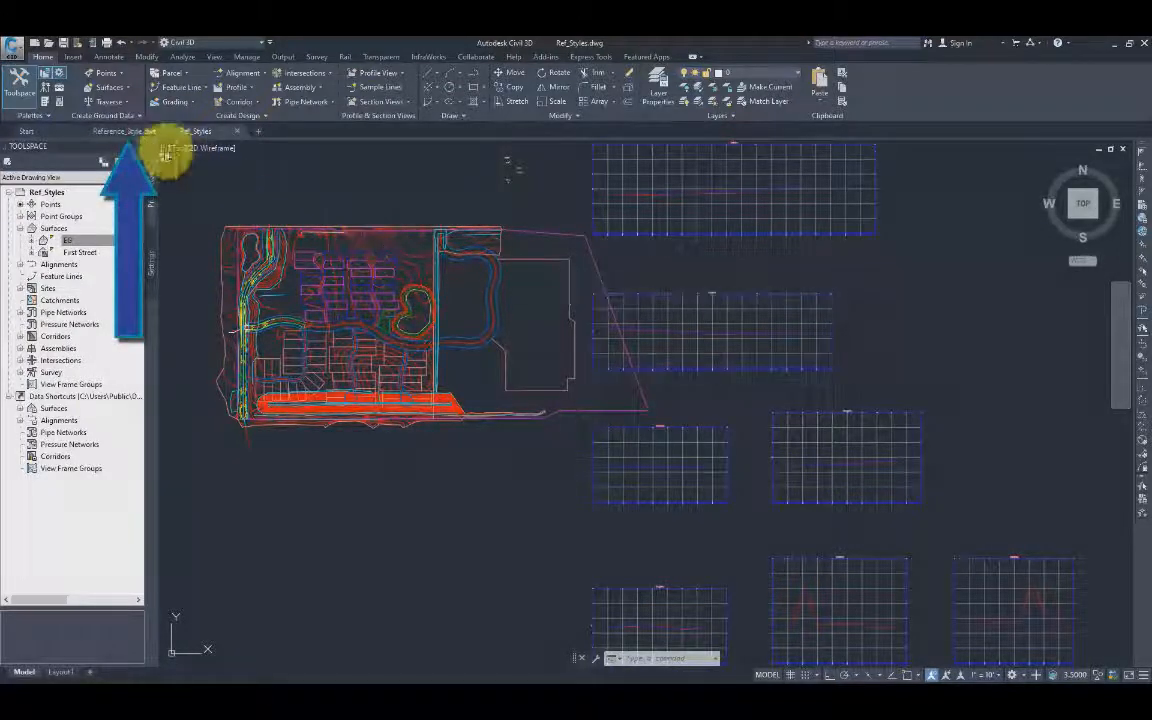
- Switch to the Reference_Style.dwt template and open its EG 1' & 5' surface style for editing
click(135, 132)
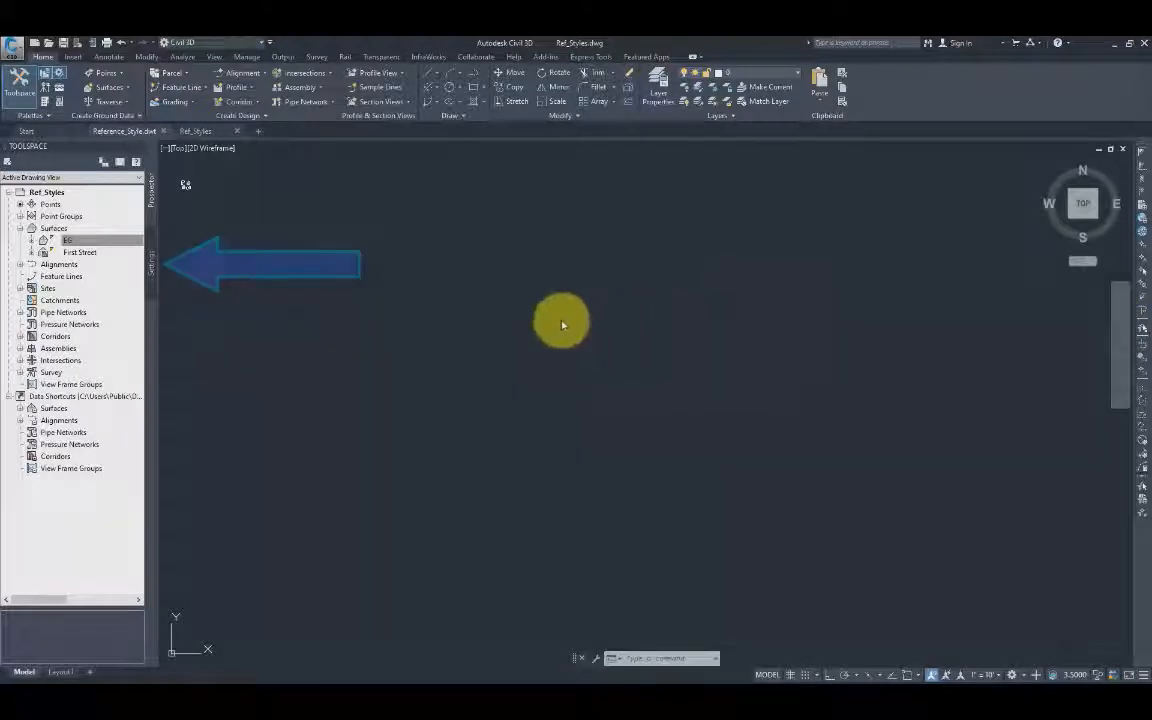
key(ctrl+Tab)
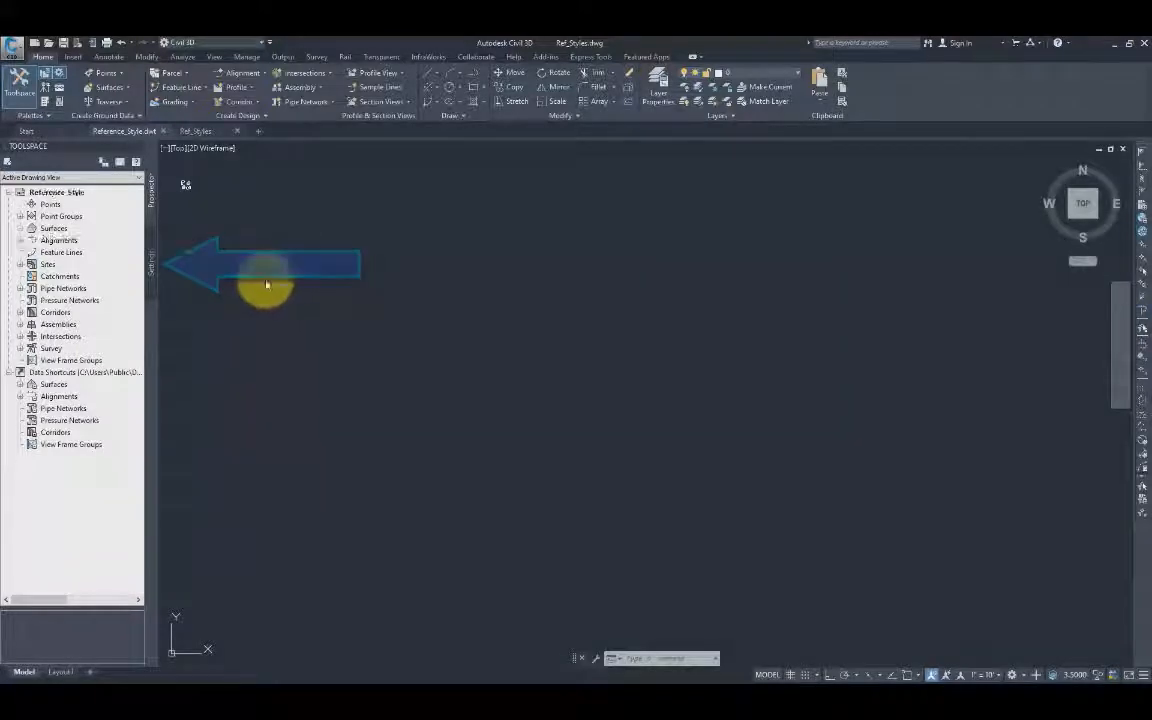
click(151, 262)
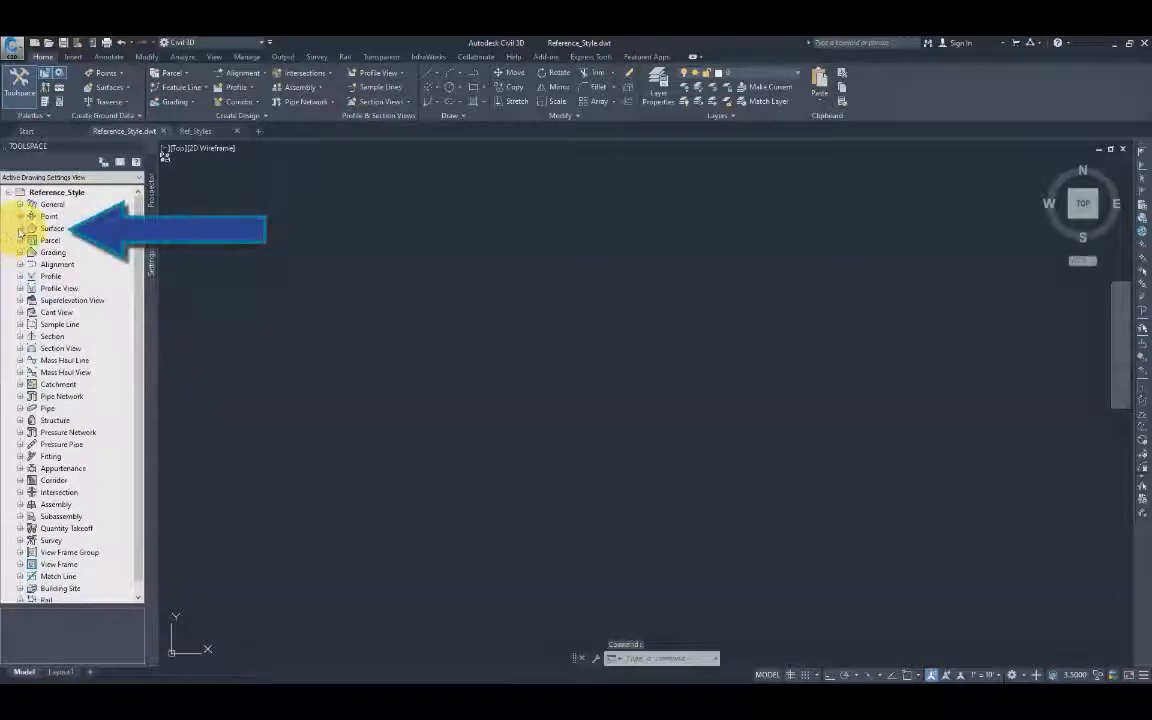
click(20, 229)
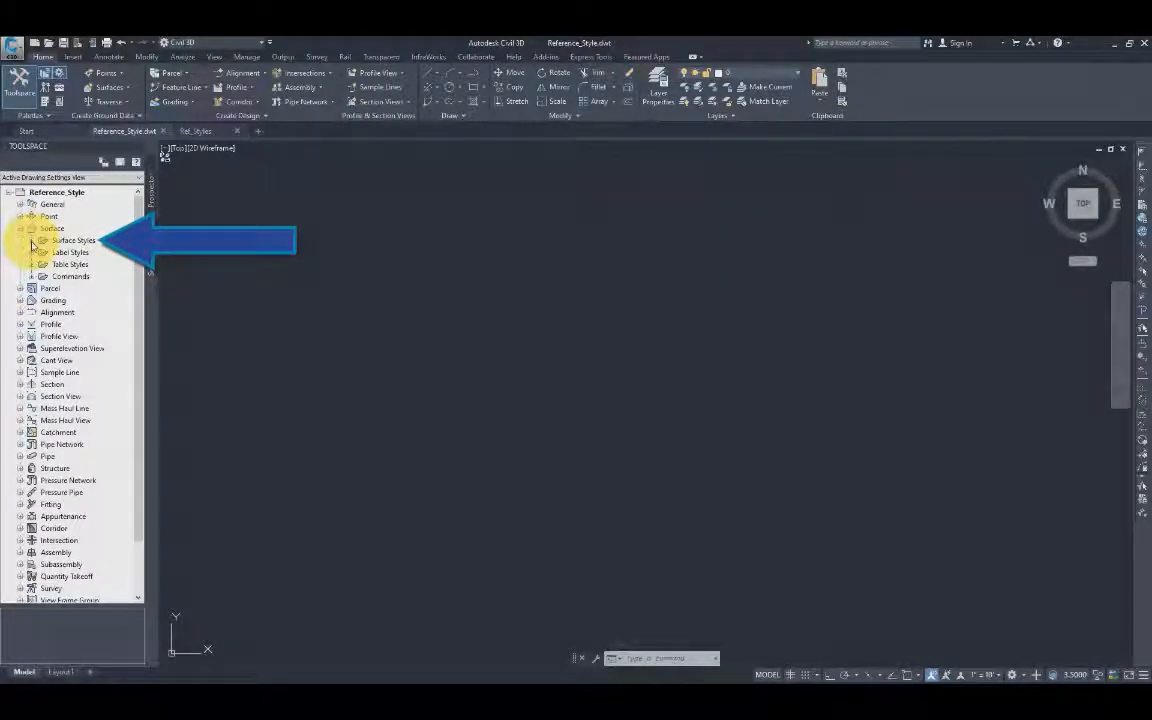
click(31, 242)
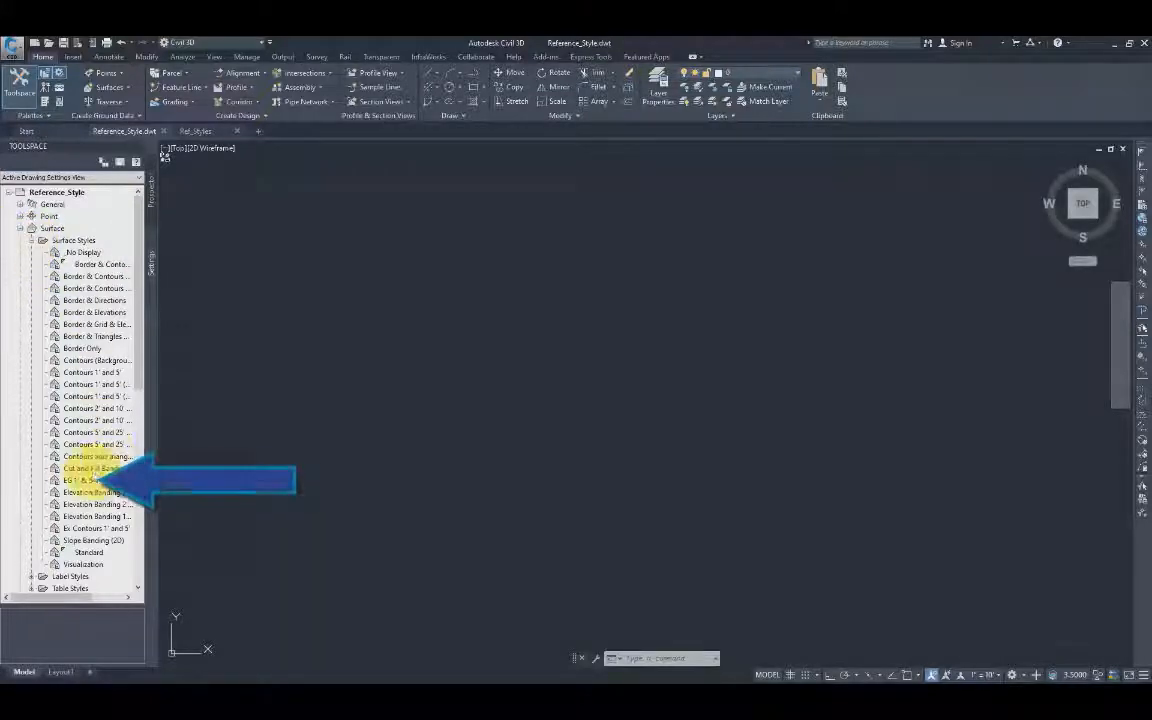
right_click(86, 482)
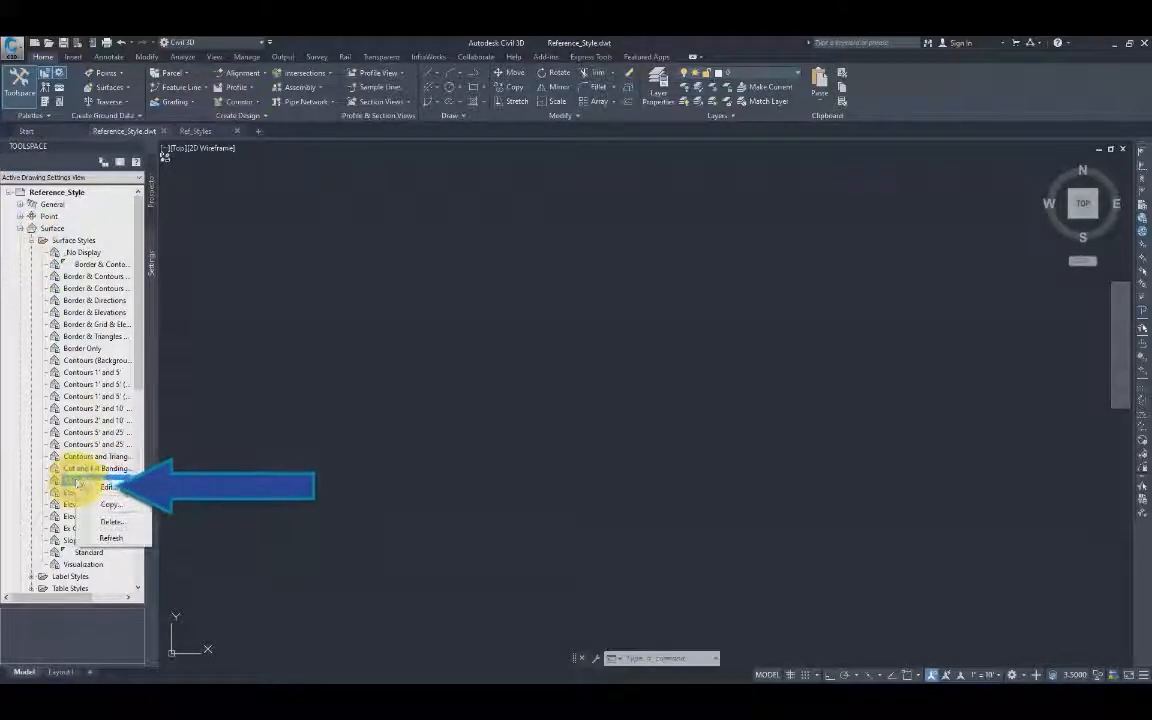
click(113, 489)
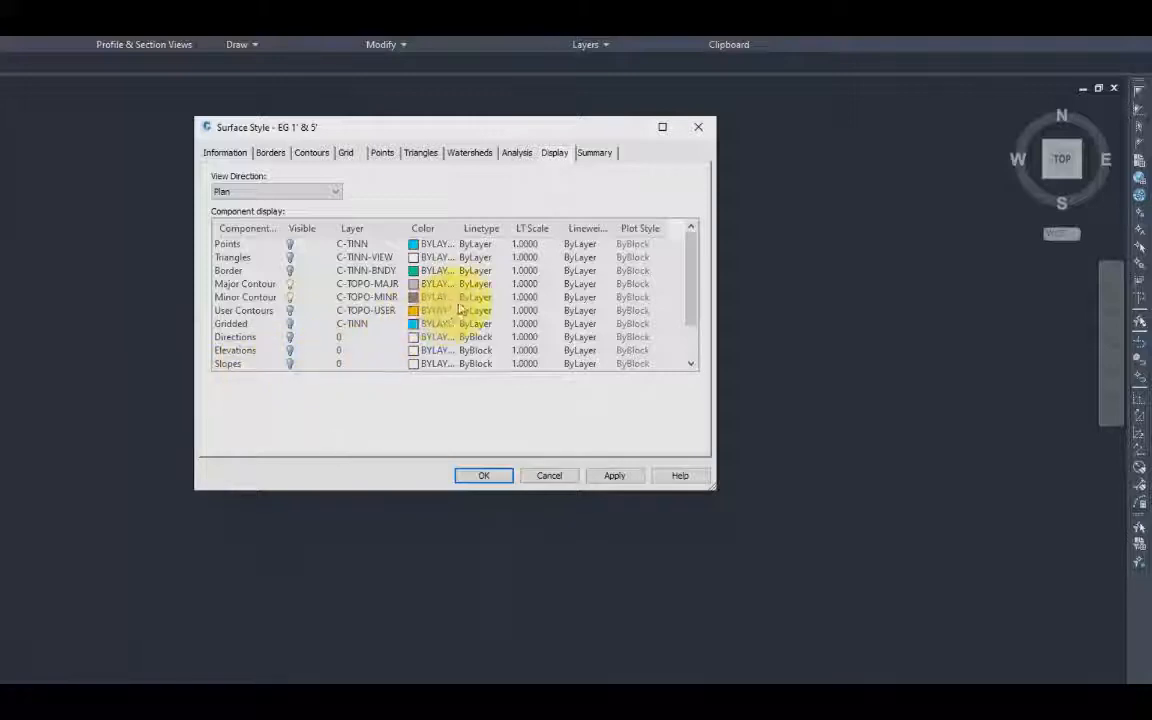
- Assign the Major Contour component of the template's EG 1' & 5' style to layer C-CONT-MAJ
click(359, 288)
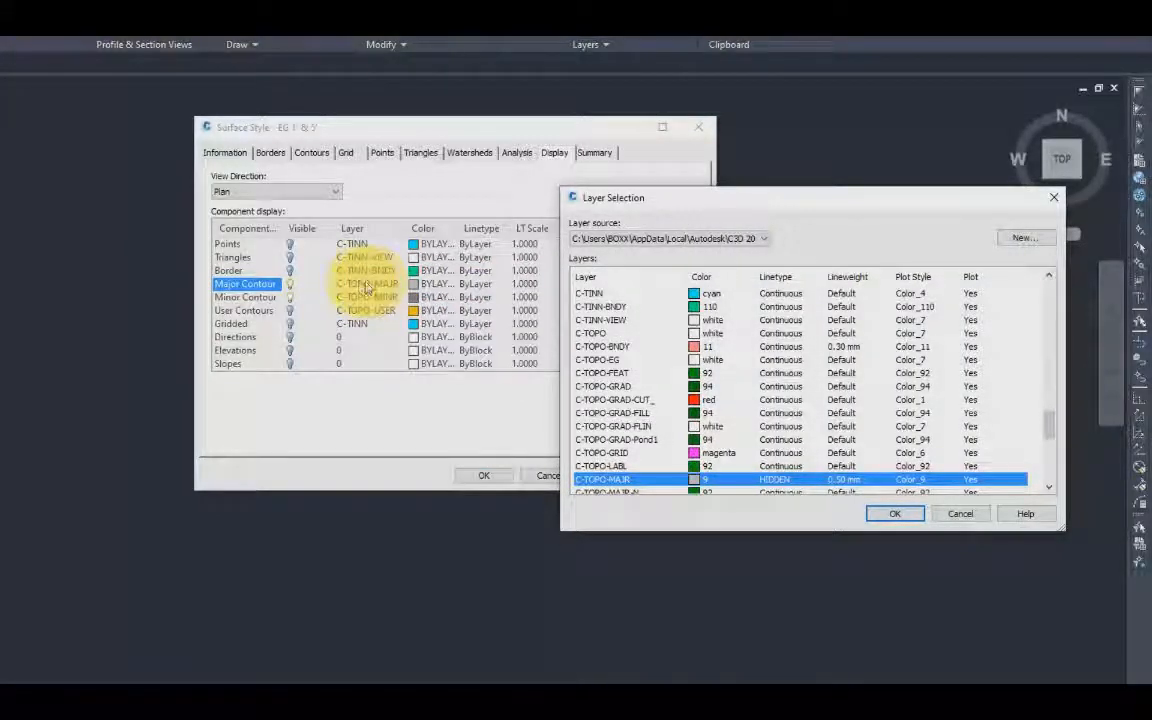
drag(1050, 436, 1049, 288)
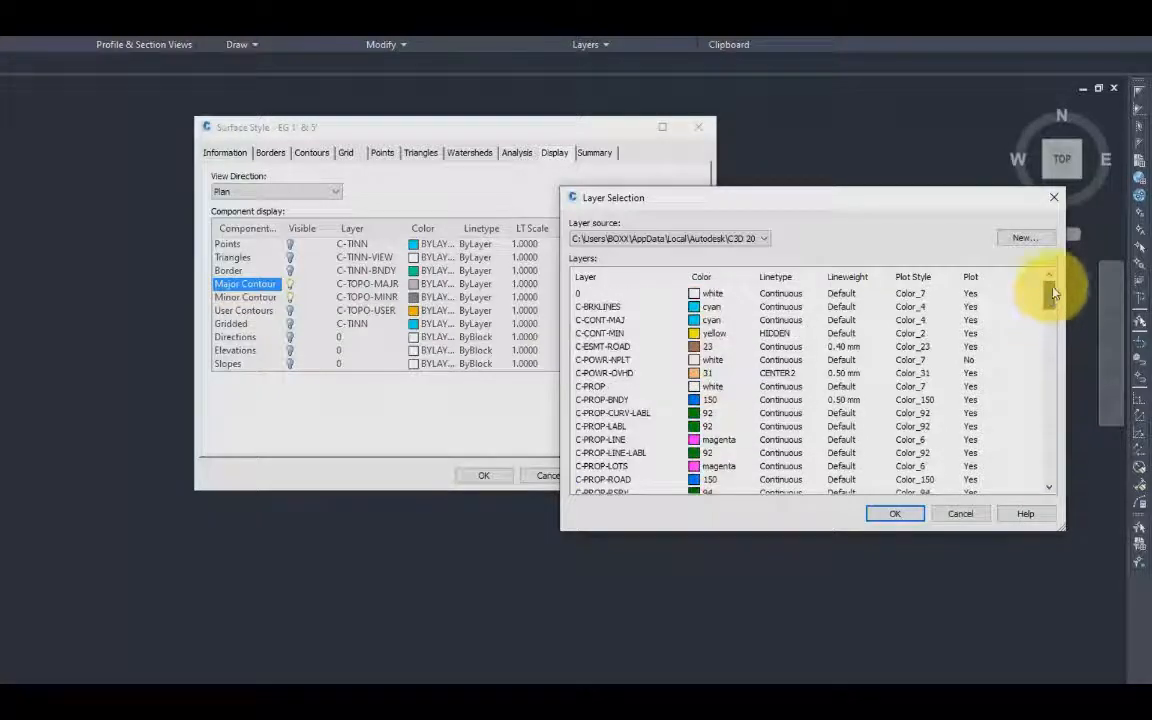
click(607, 320)
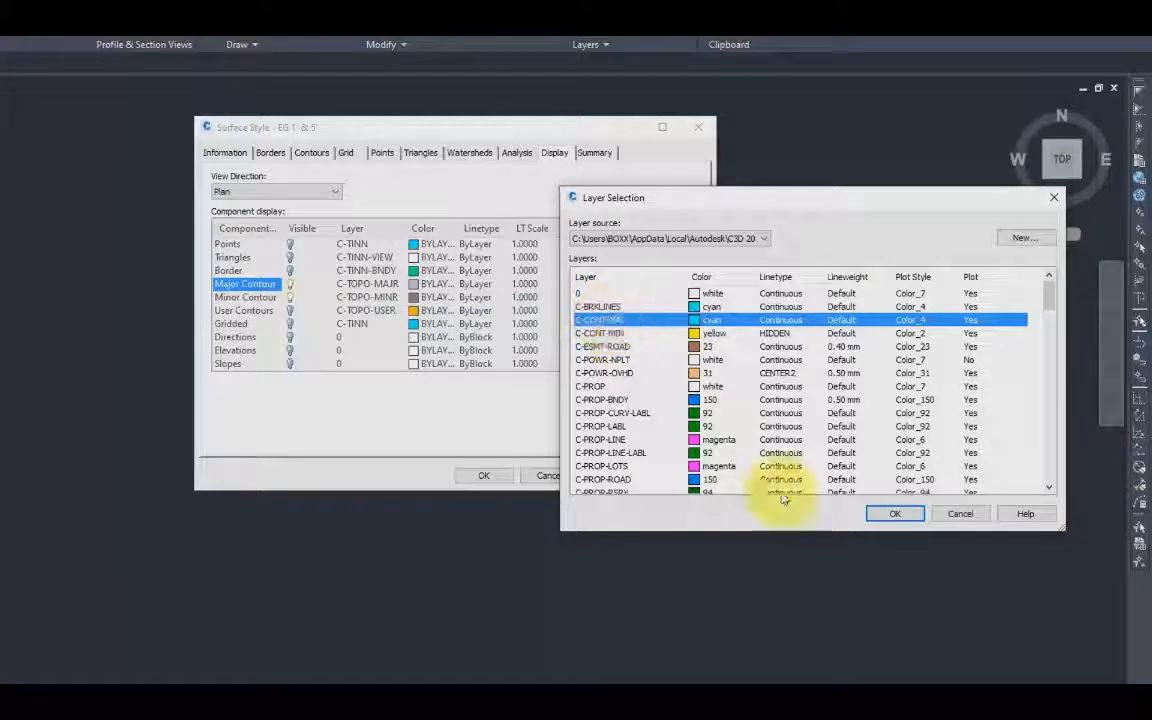
click(895, 514)
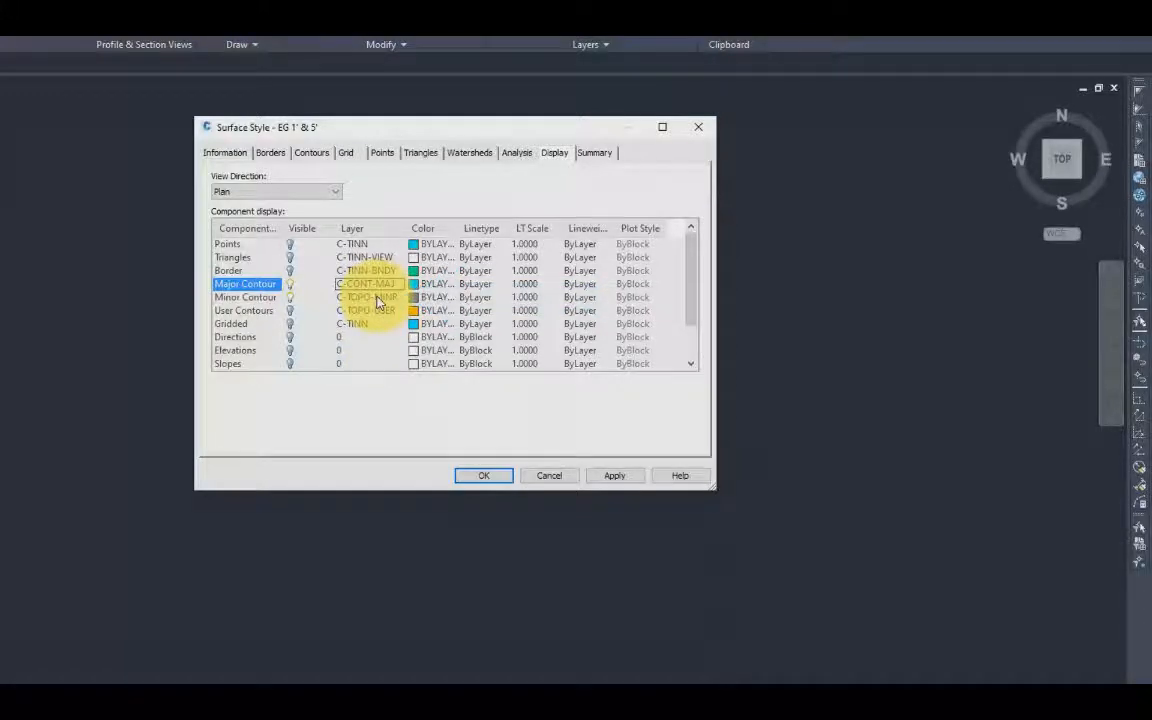
- Assign the Minor Contour component to layer C-CONT-MIN and accept the changes to the template's surface style
click(377, 298)
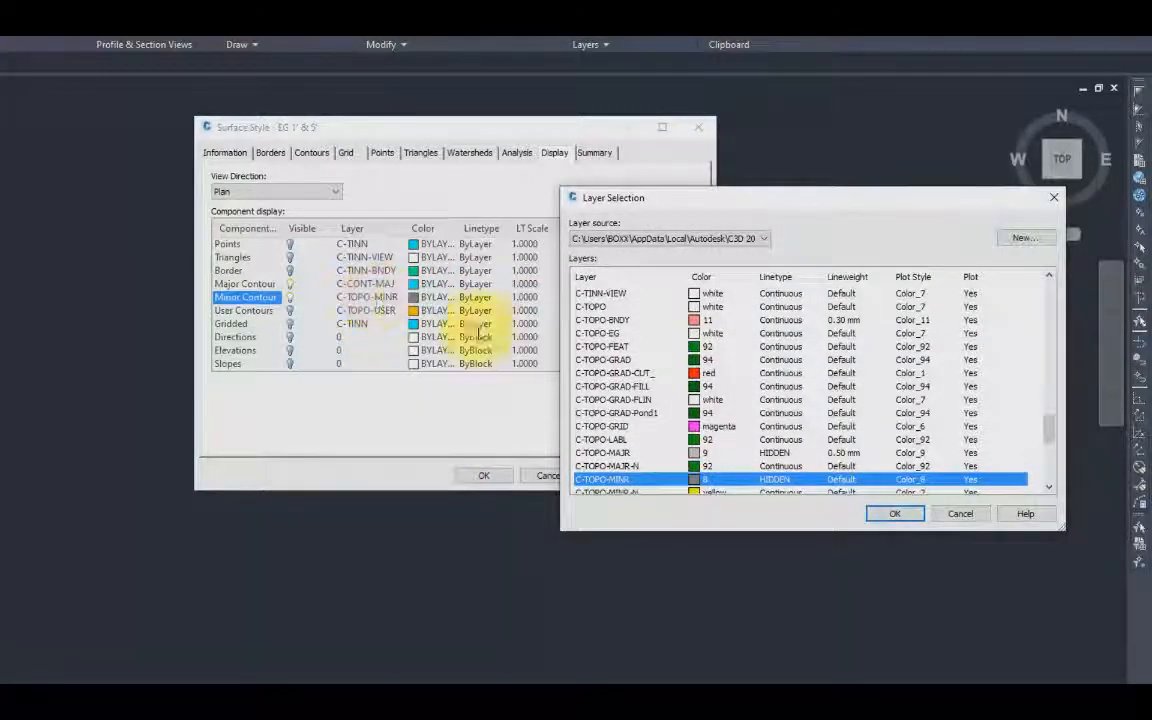
drag(1050, 435, 1054, 288)
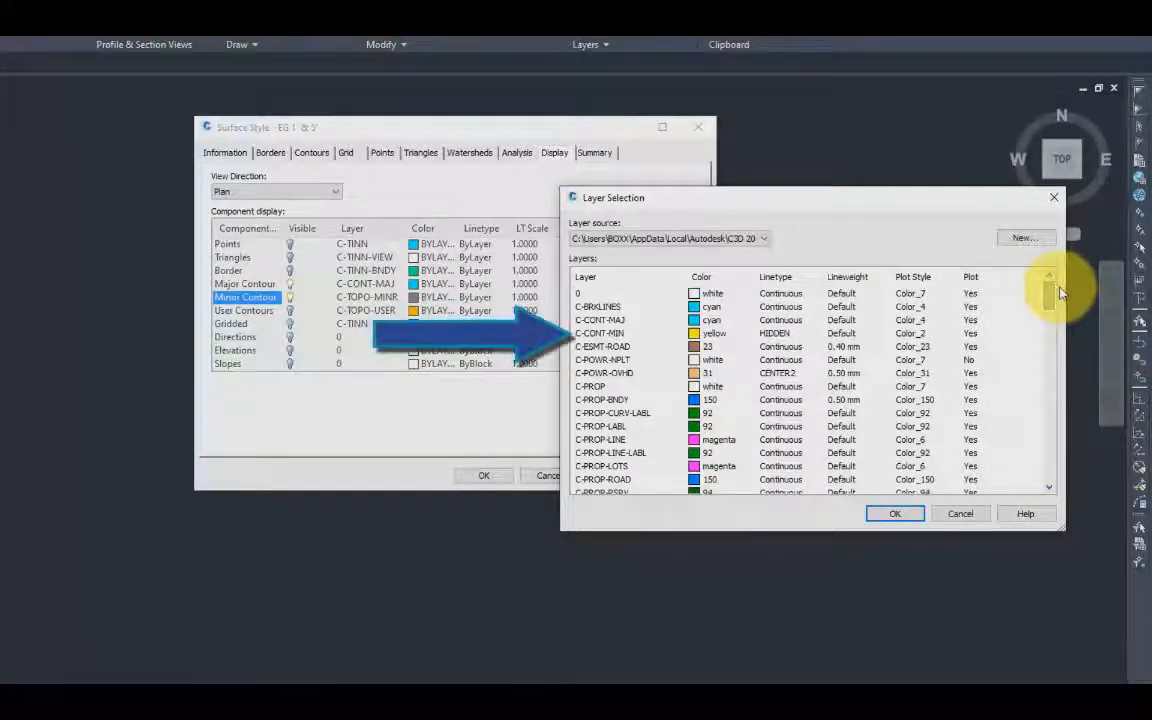
click(600, 333)
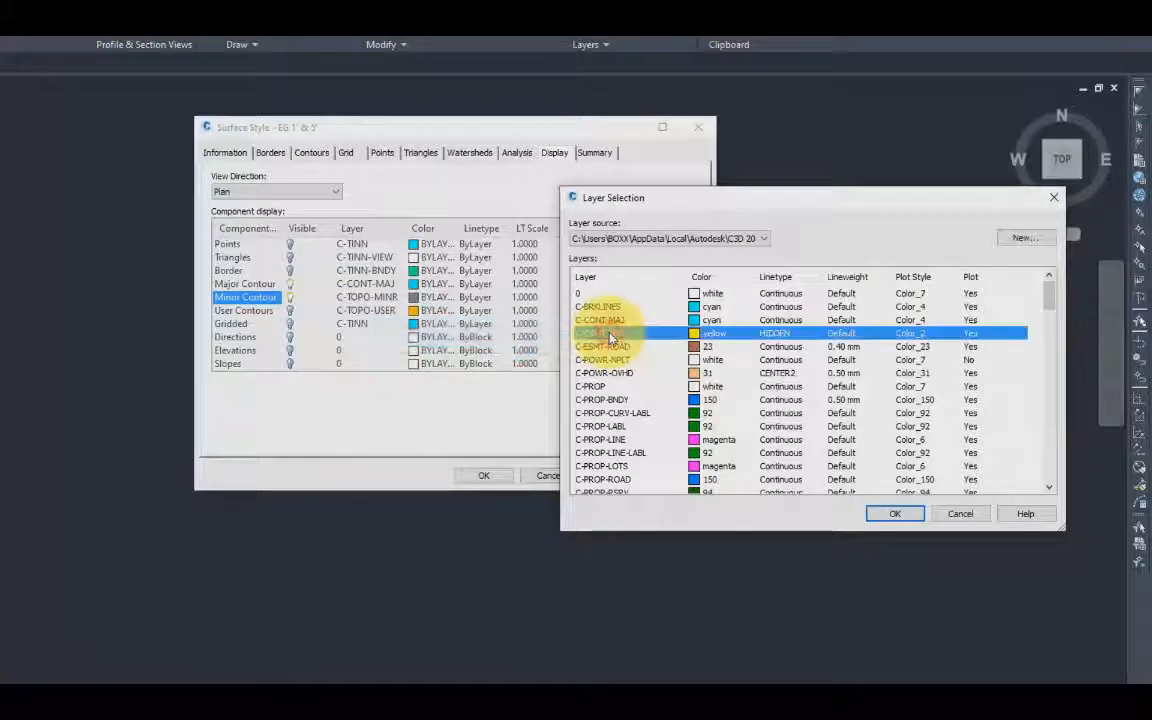
click(894, 513)
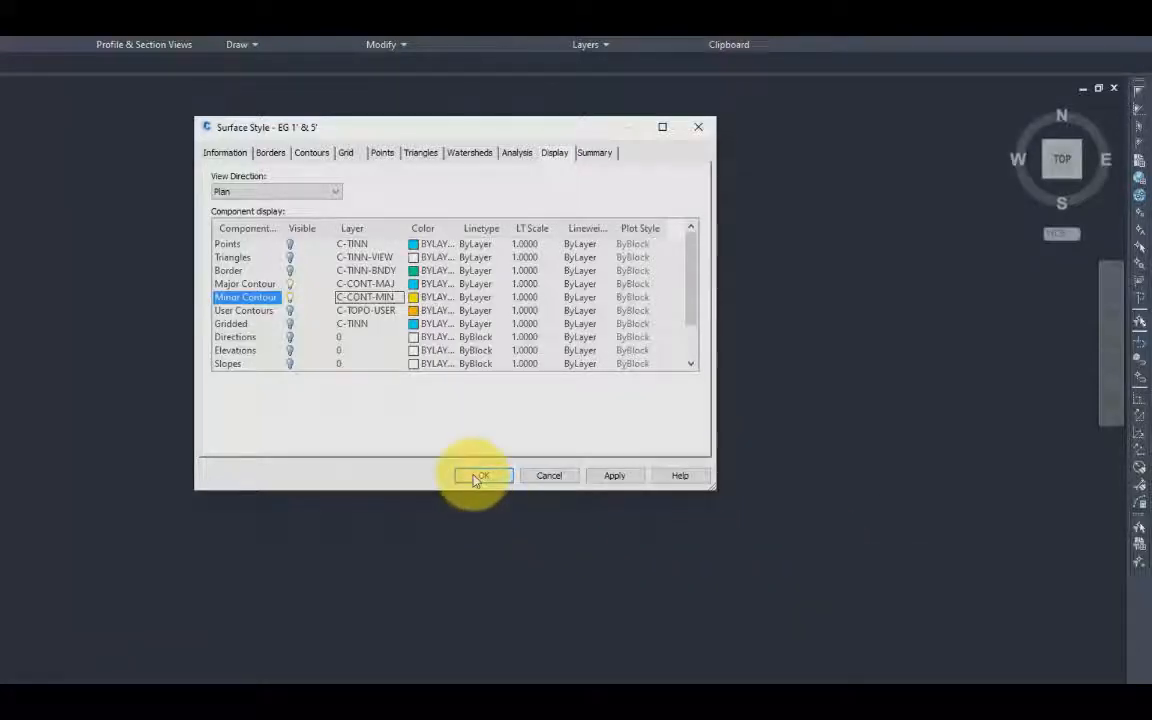
click(478, 477)
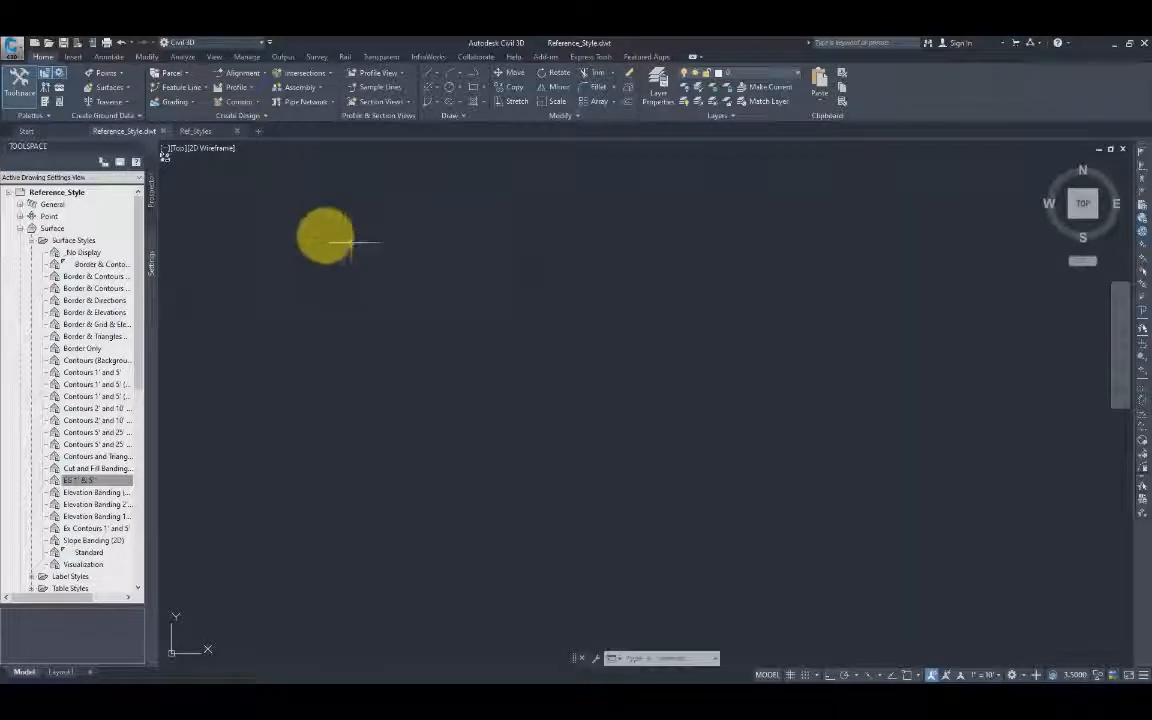
- Open the reference template defaults and clear the Label Styles selection under Alignment so that alignment label styles are excluded
click(246, 58)
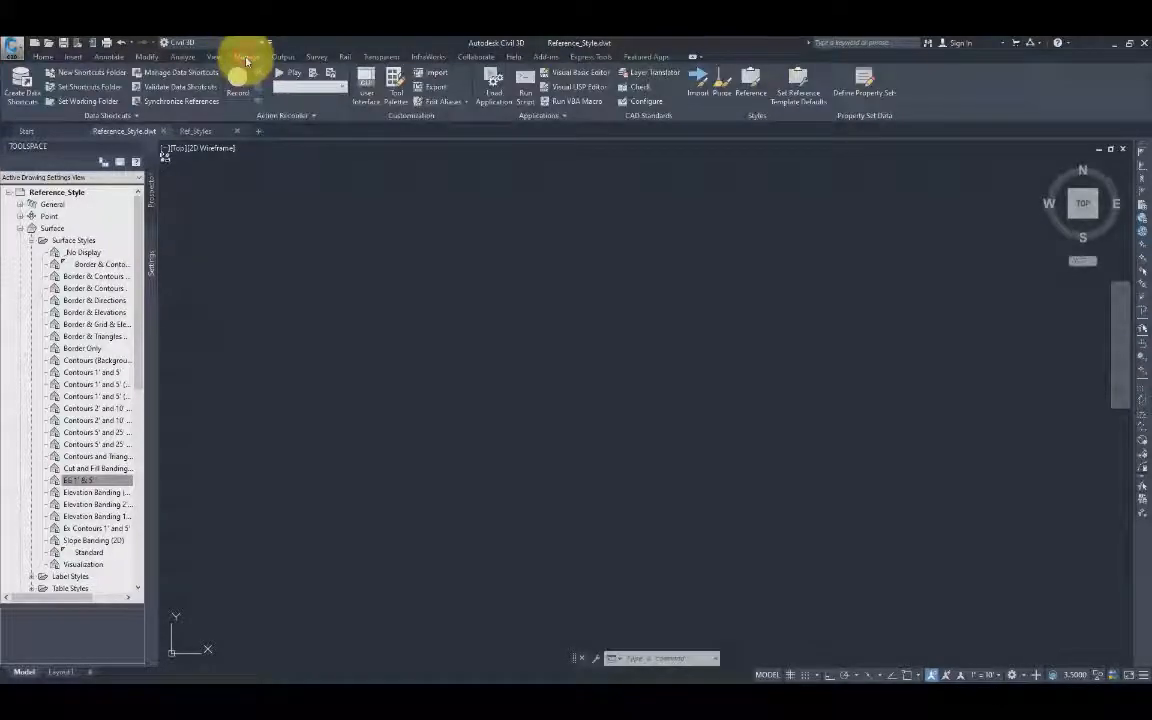
click(795, 90)
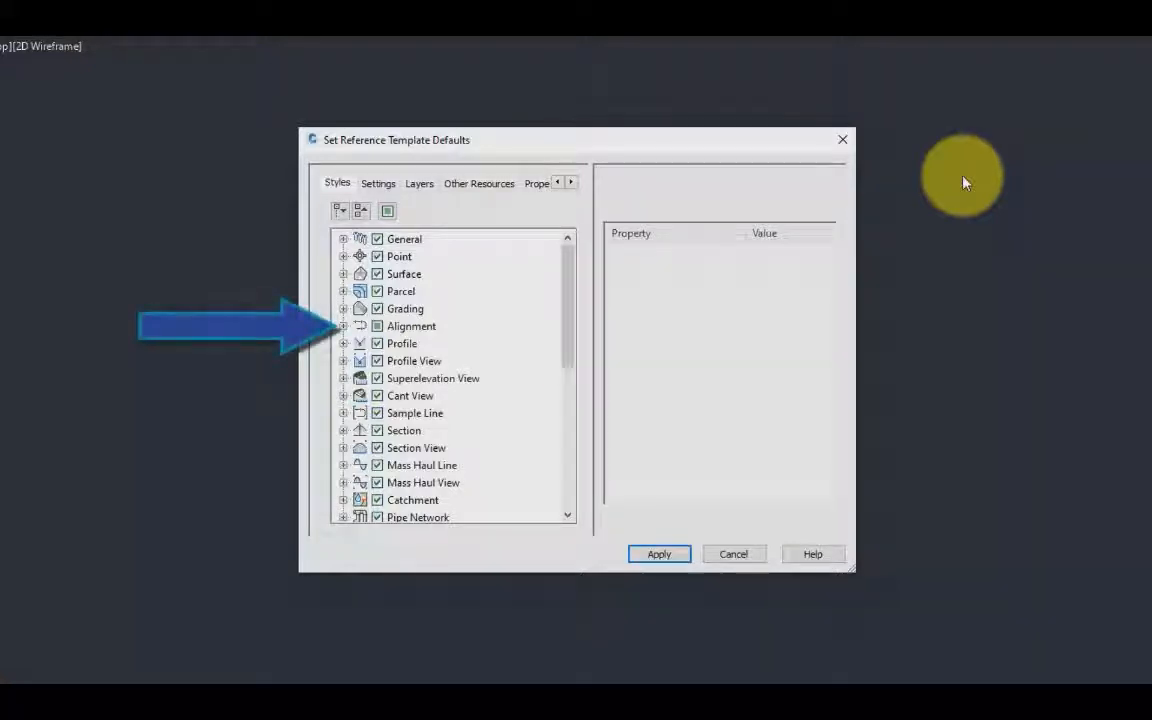
click(343, 327)
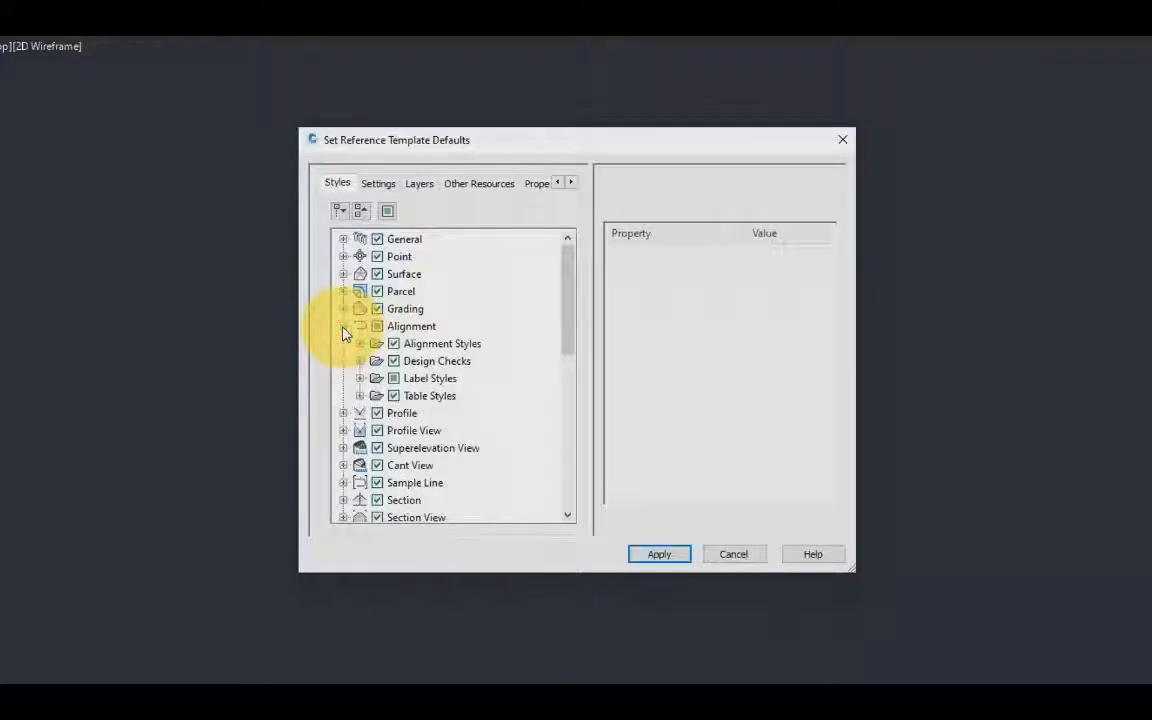
click(393, 378)
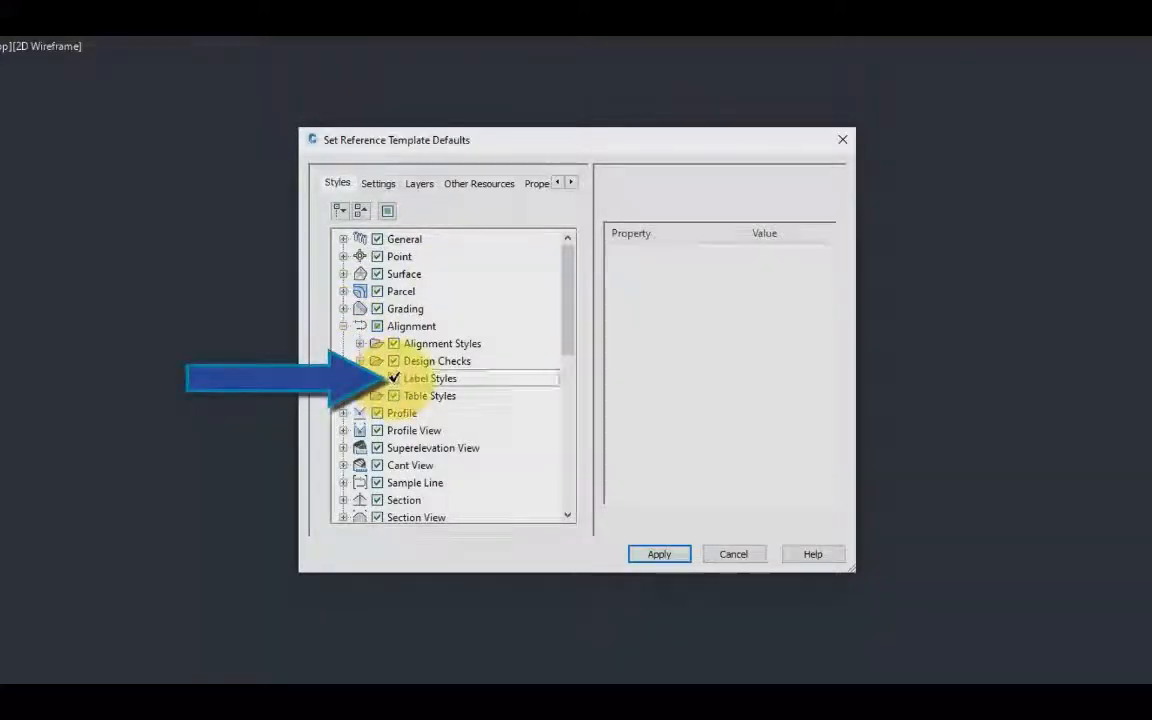
click(394, 378)
click(393, 377)
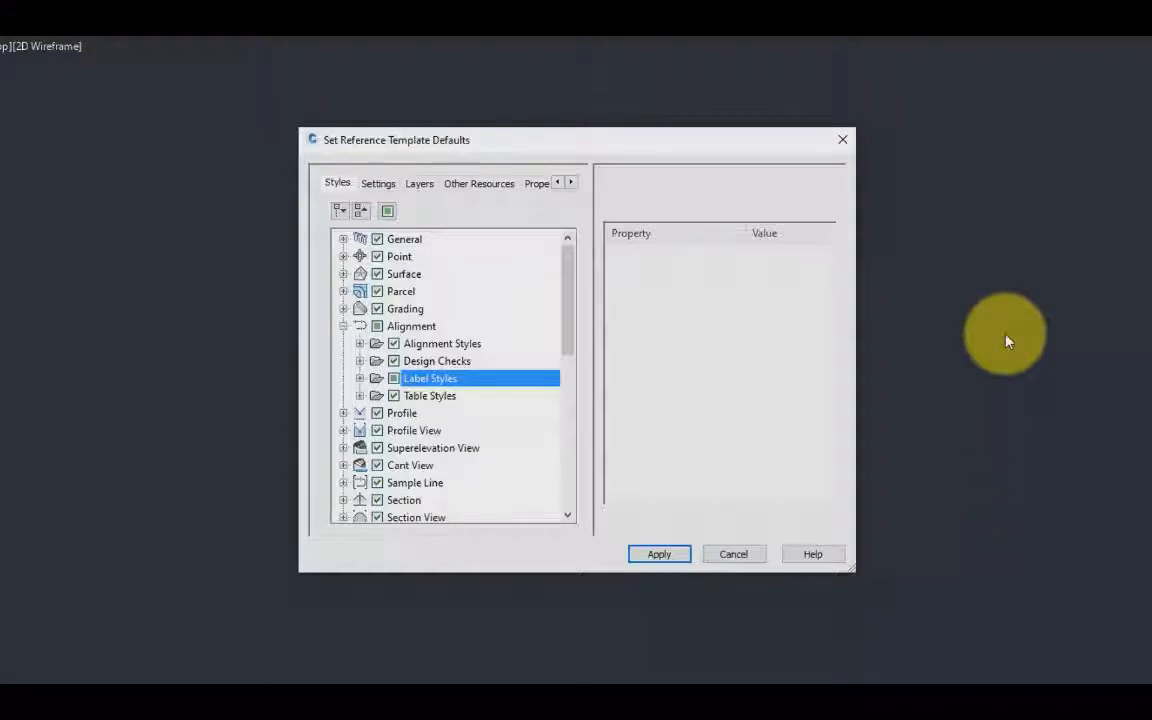
- Expand the alignment label styles down to Station Offset, apply the reference template defaults and save the template
click(359, 378)
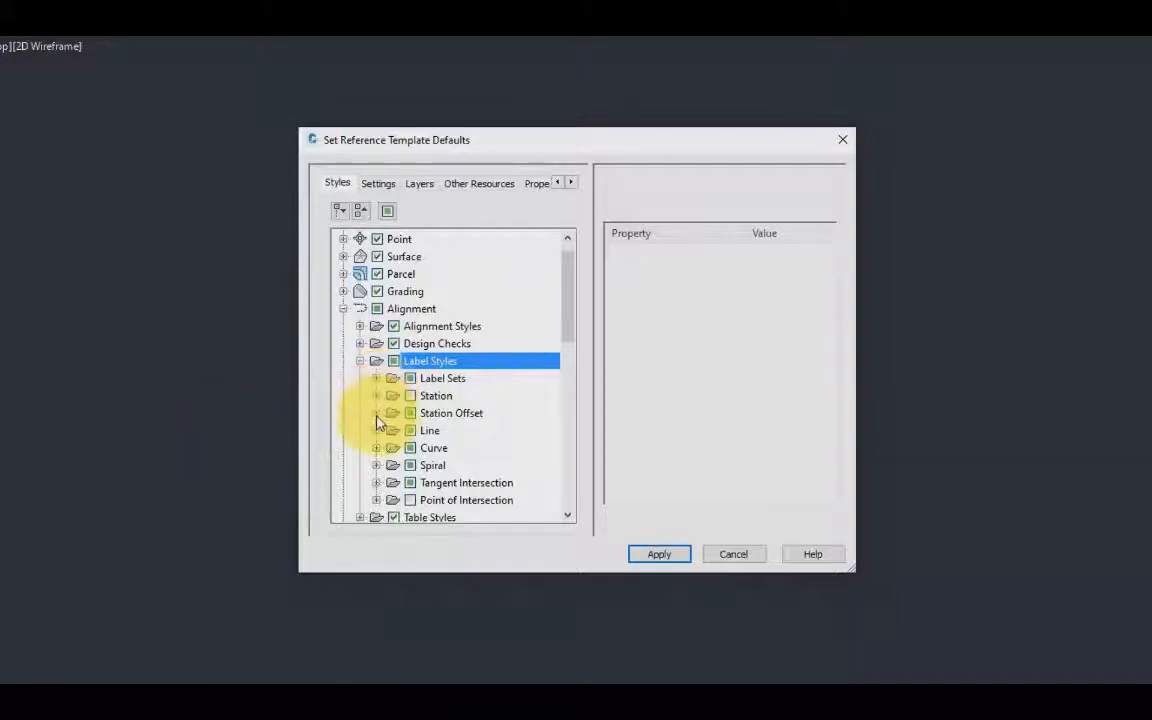
click(377, 416)
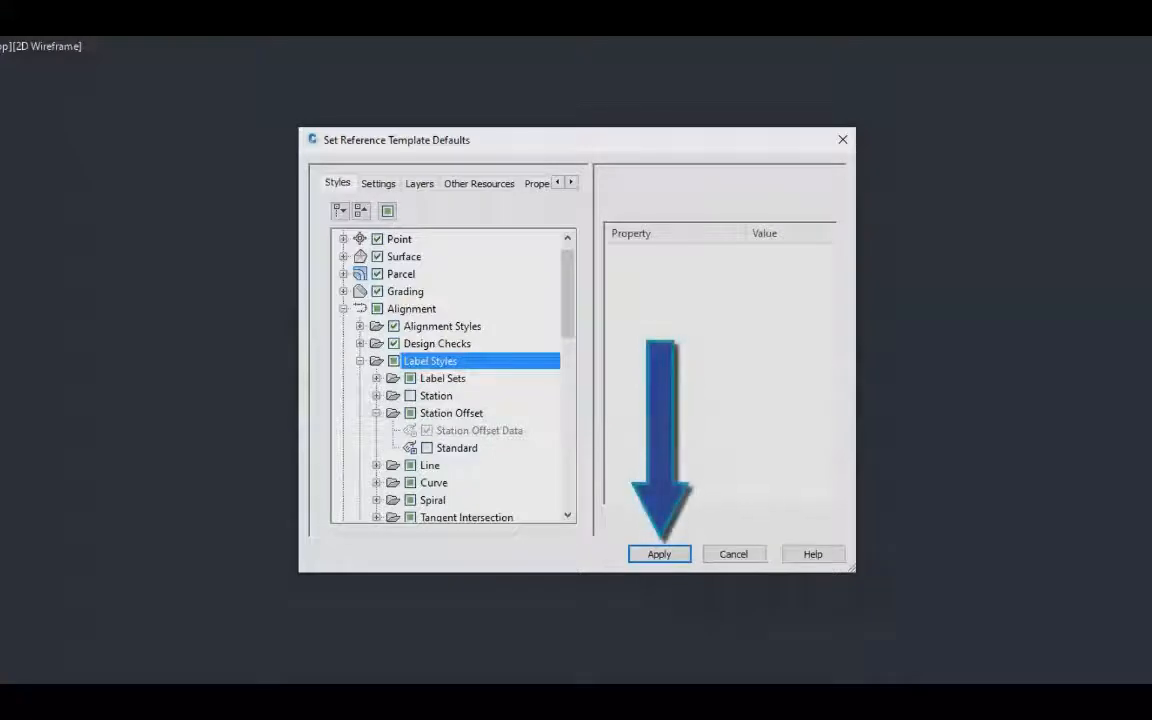
click(652, 553)
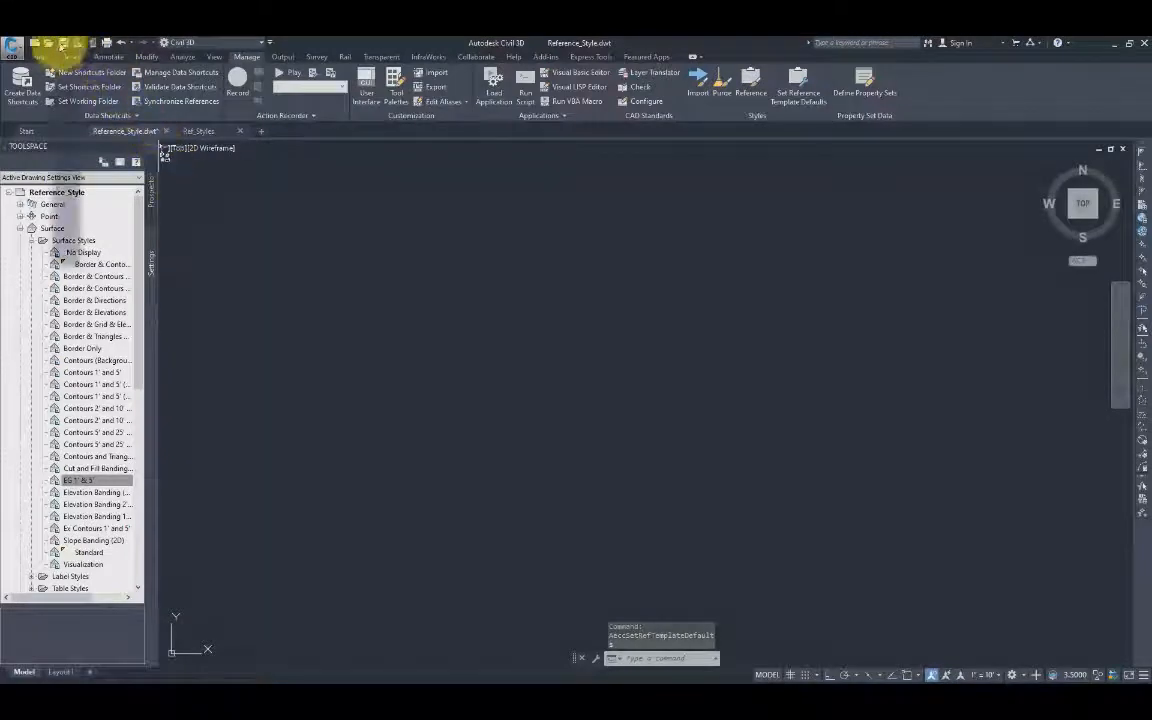
click(63, 44)
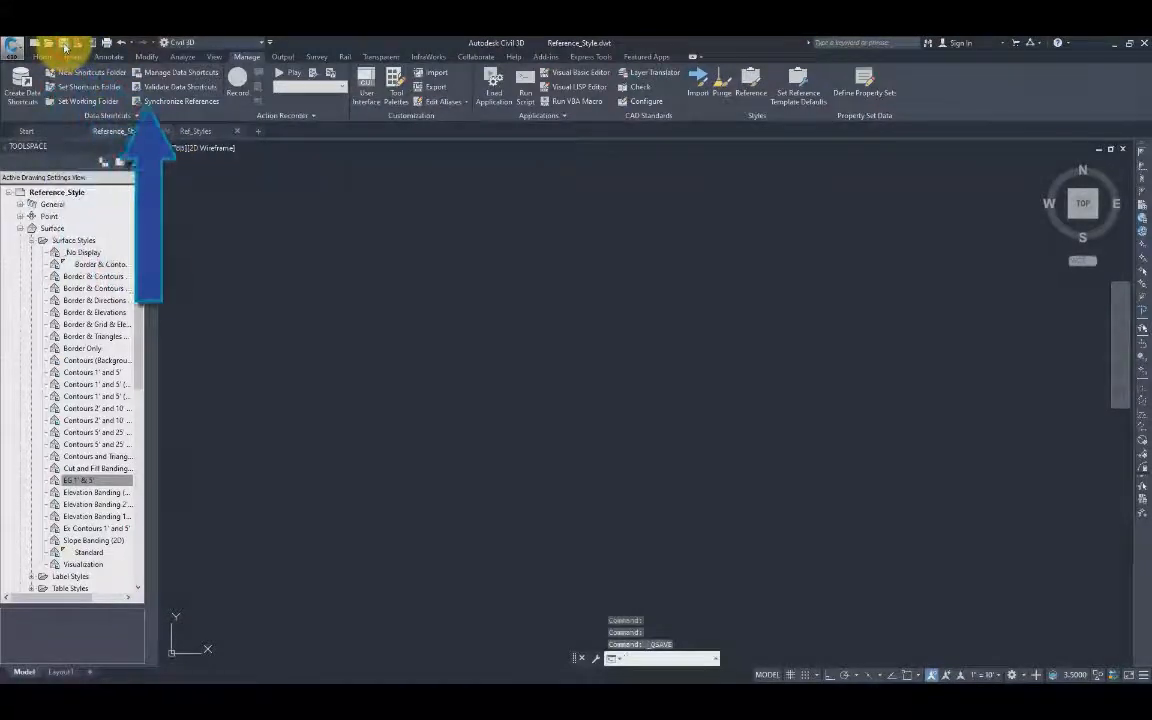
- Switch to the Ref_Styles drawing and update its out-of-date Reference_Style template reference with the new template content
click(196, 134)
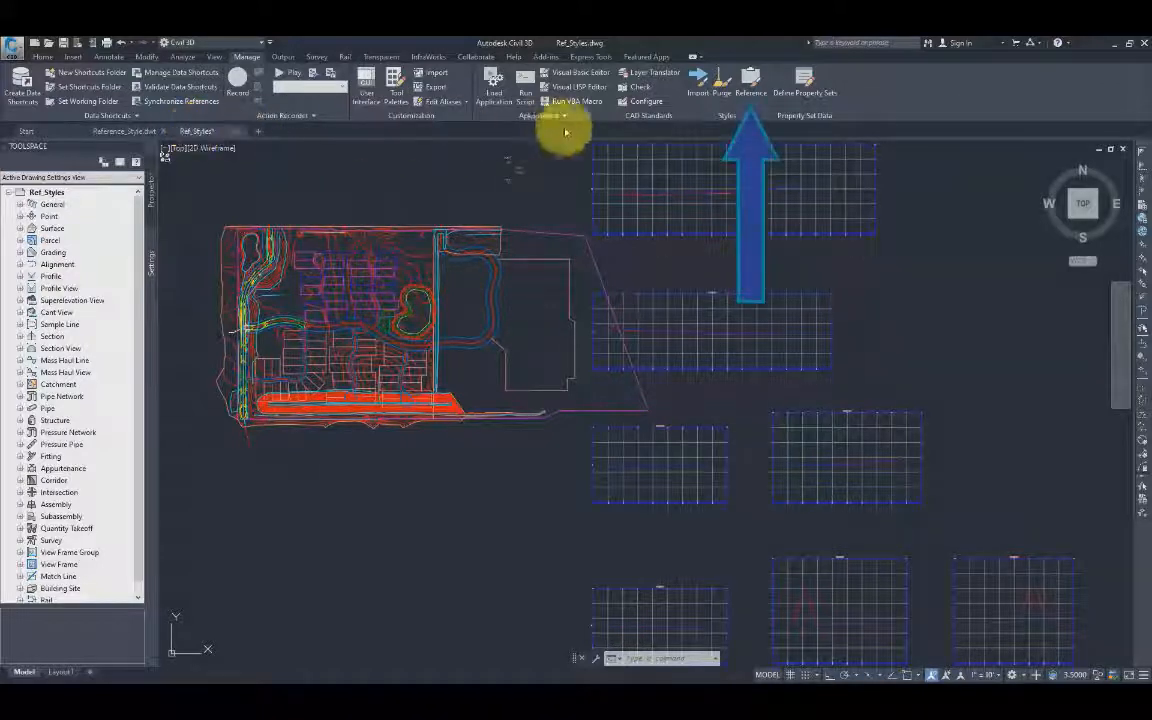
click(752, 88)
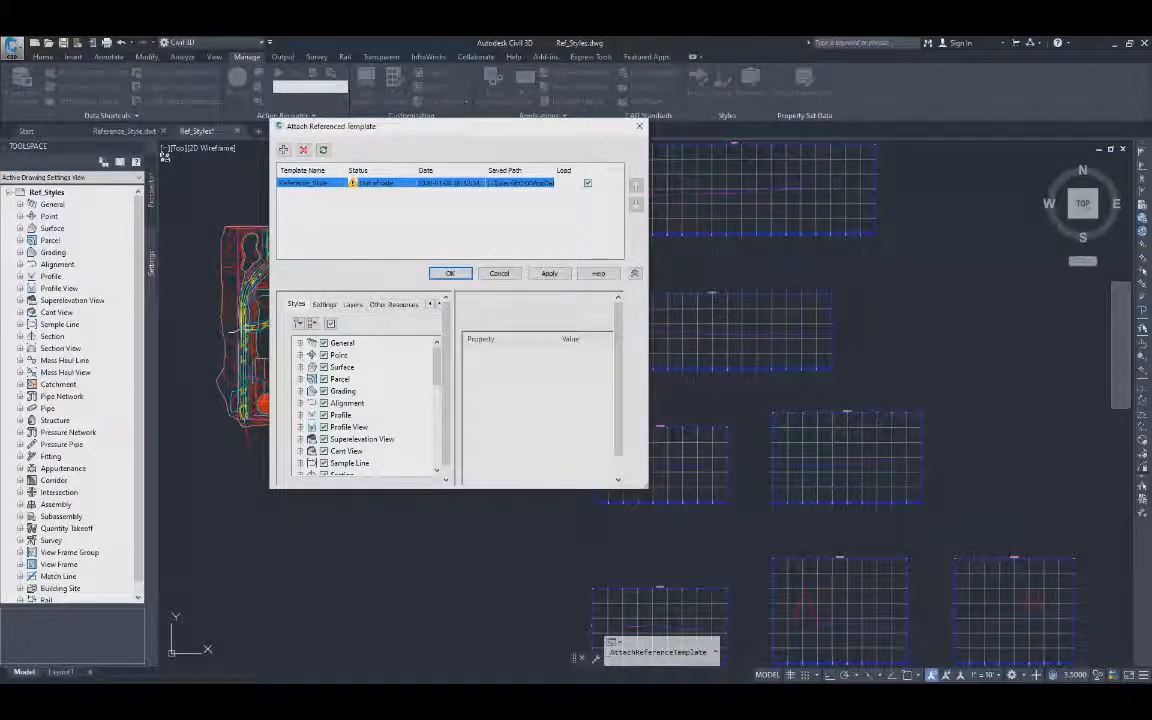
click(448, 275)
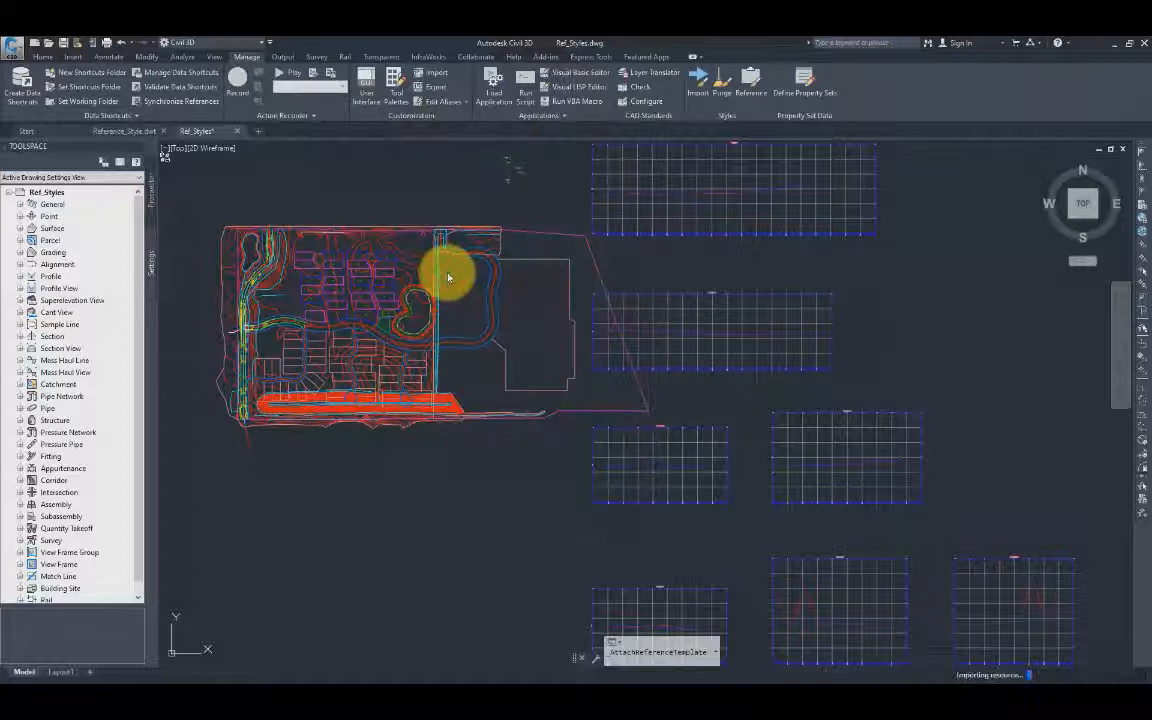